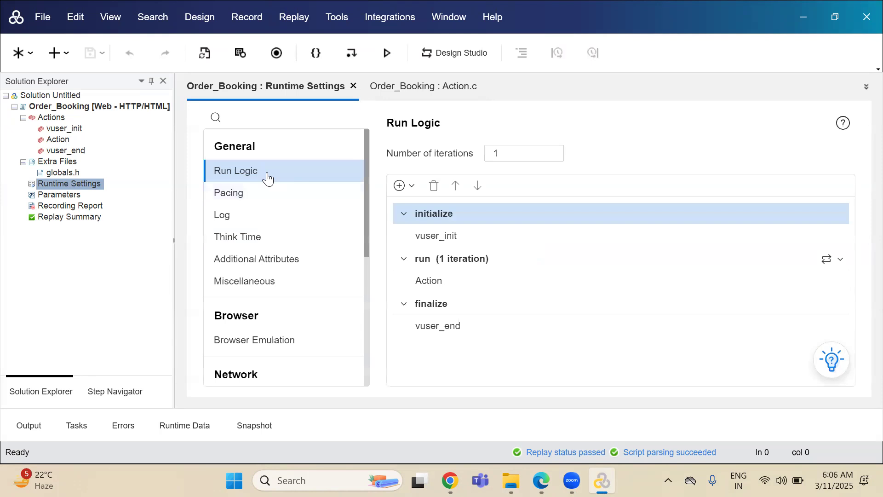
# Try 5 as the number of iterations in the run logic and set it back to 1
pyautogui.click(519, 155)
pyautogui.moveTo(511, 153); pyautogui.dragTo(475, 161)
pyautogui.write('5')
pyautogui.press('BackSpace')
pyautogui.write('1')
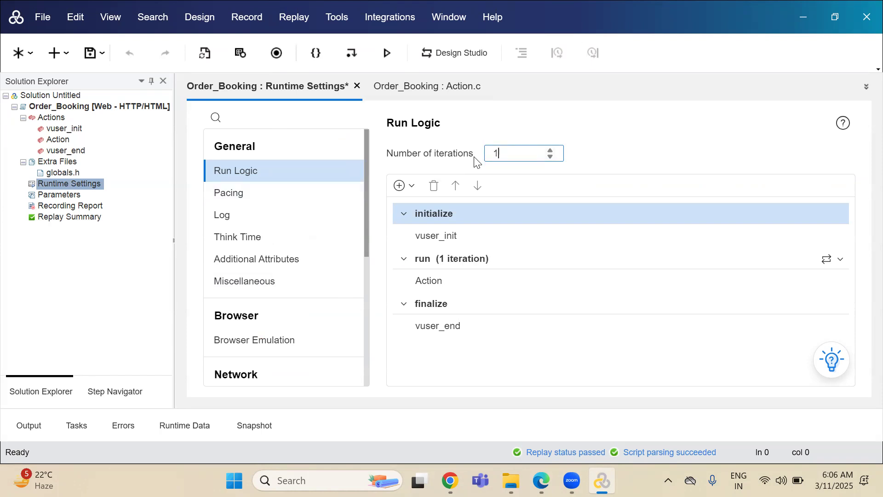
# Set the pacing to start a new iteration after the previous one ends, trying a random delay and returning it to fixed
pyautogui.click(250, 198)
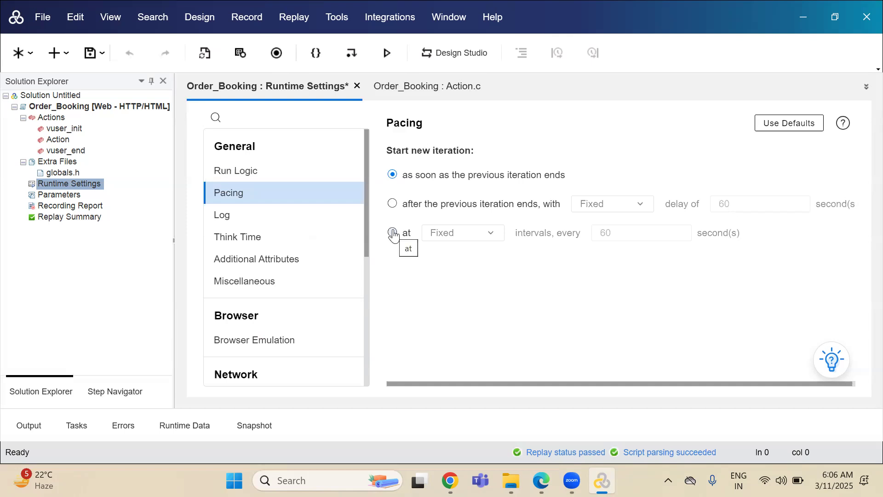
pyautogui.click(420, 206)
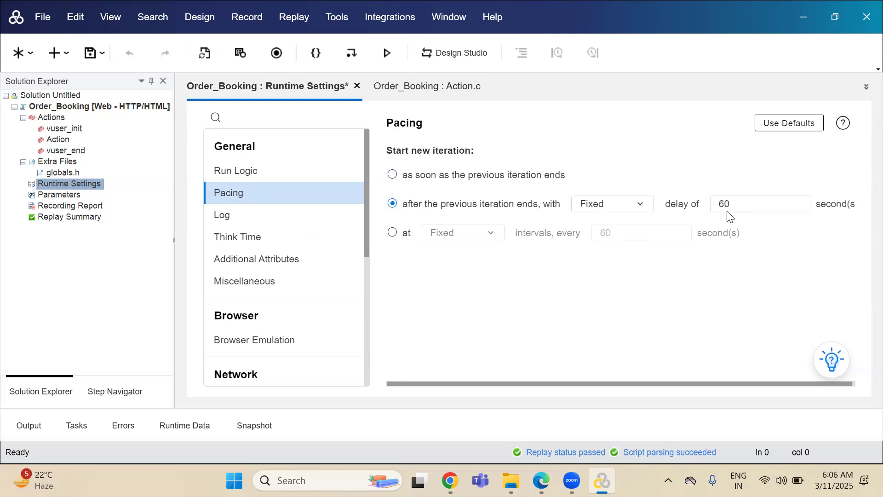
pyautogui.click(595, 203)
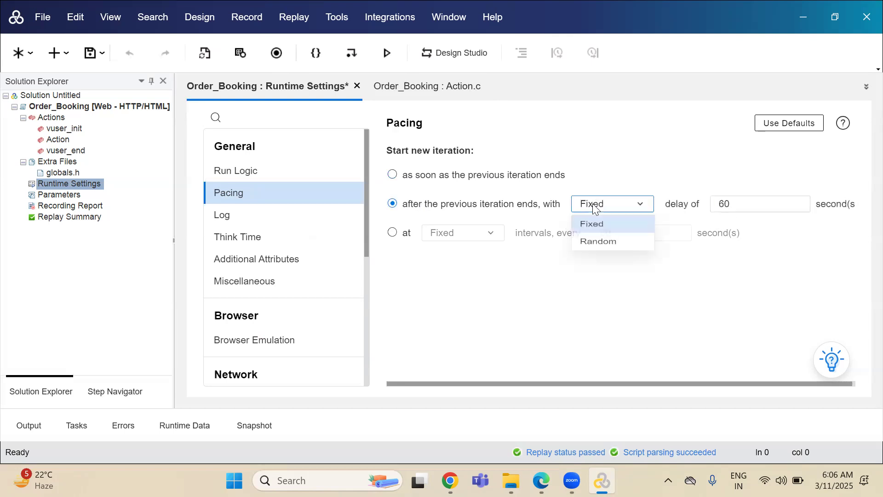
pyautogui.click(596, 249)
pyautogui.click(842, 205)
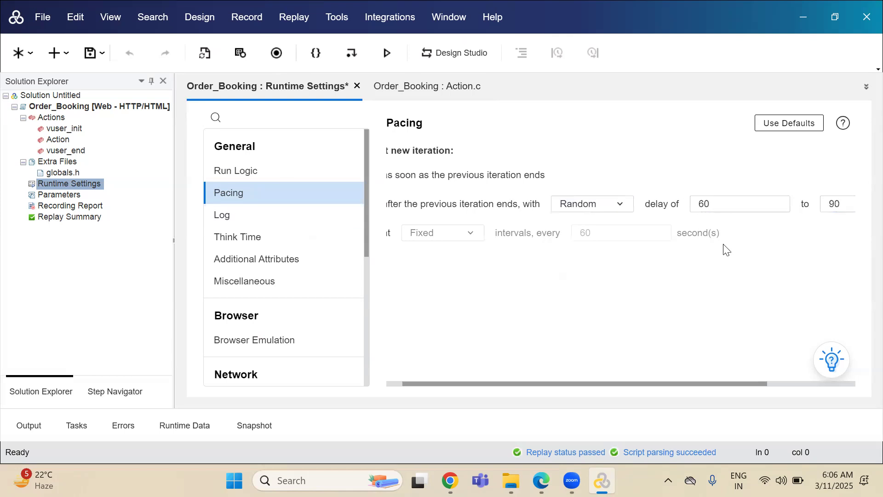
pyautogui.click(604, 207)
pyautogui.click(585, 224)
pyautogui.click(765, 207)
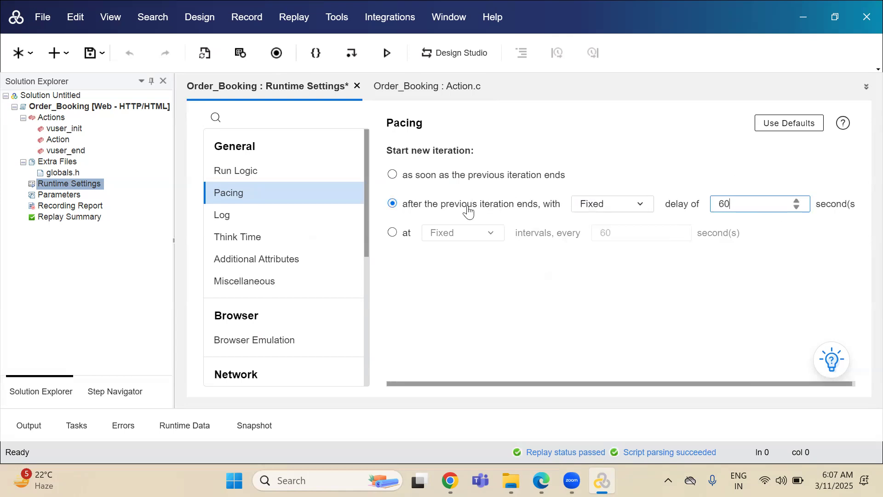
# Try pacing at fixed intervals and as soon as the previous iteration ends, and return to the fixed delay after each iteration
pyautogui.click(392, 232)
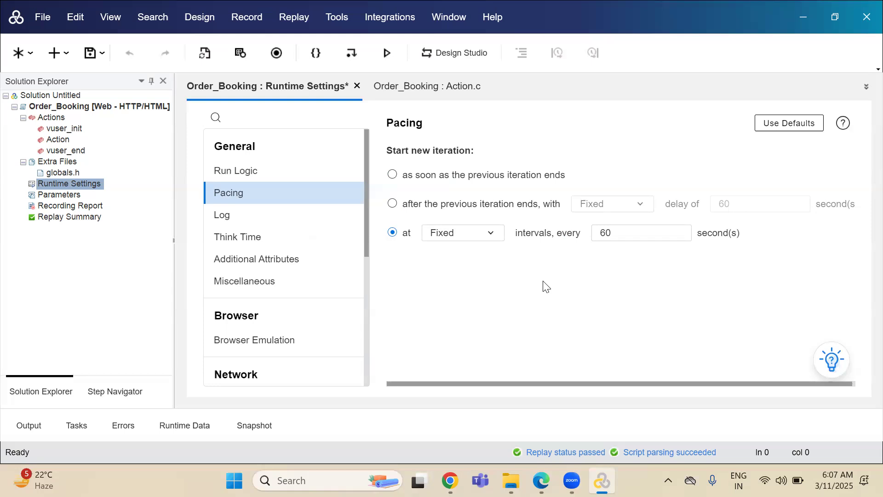
pyautogui.click(621, 235)
pyautogui.doubleClick(602, 237)
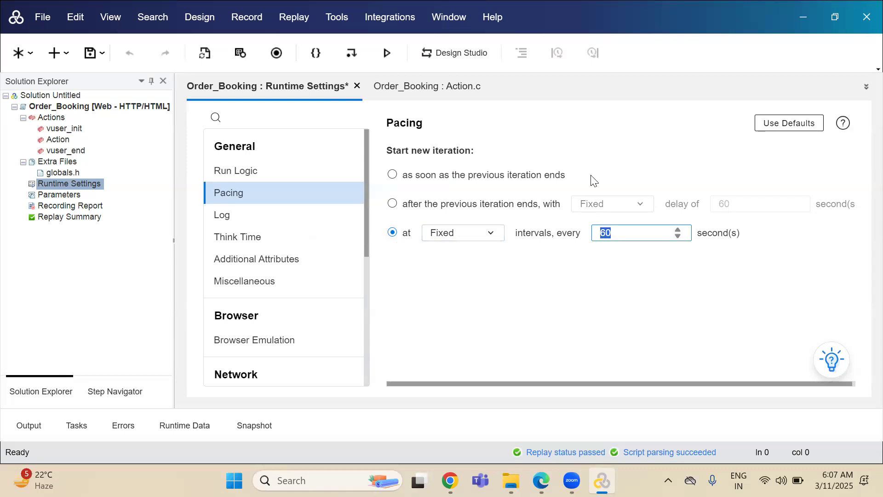
pyautogui.click(634, 234)
pyautogui.click(392, 175)
pyautogui.click(419, 206)
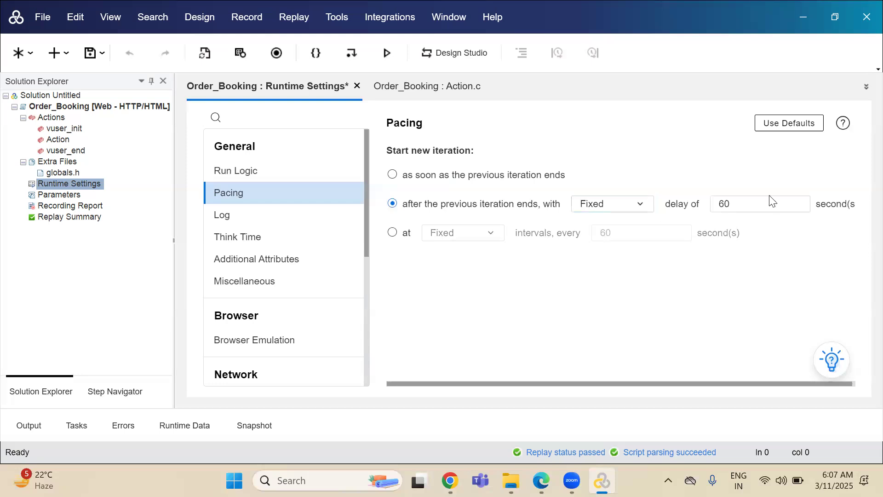
# Review the logging switch, message-sending options and detail levels in the Log settings, along with the replay output
pyautogui.click(251, 222)
pyautogui.click(406, 158)
pyautogui.scroll(-1, 408, 164)
pyautogui.scroll(1, 408, 162)
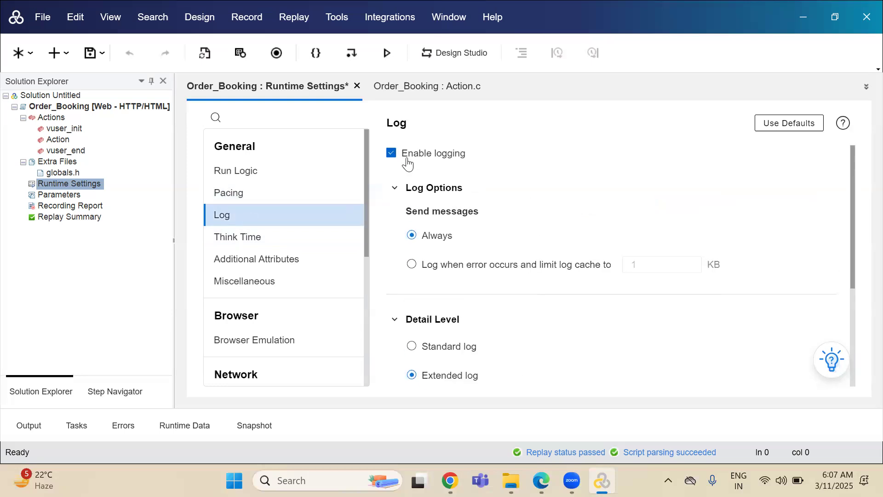
pyautogui.scroll(-1, 482, 328)
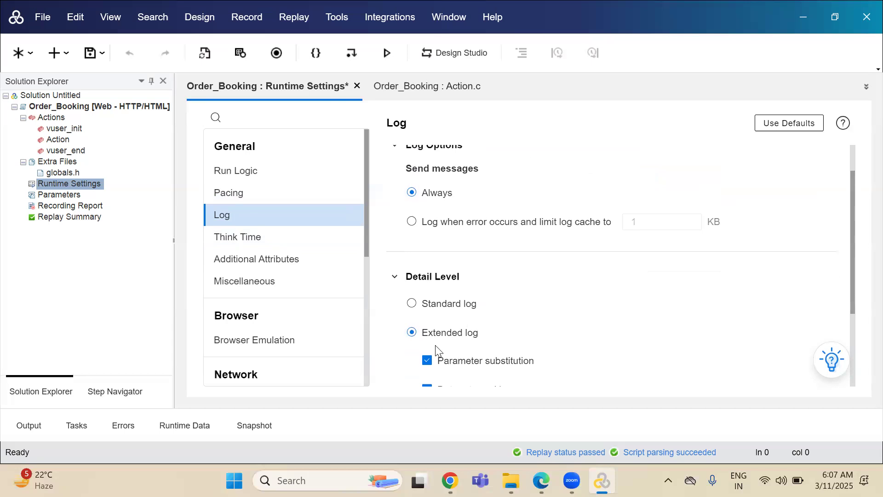
pyautogui.scroll(-1, 447, 339)
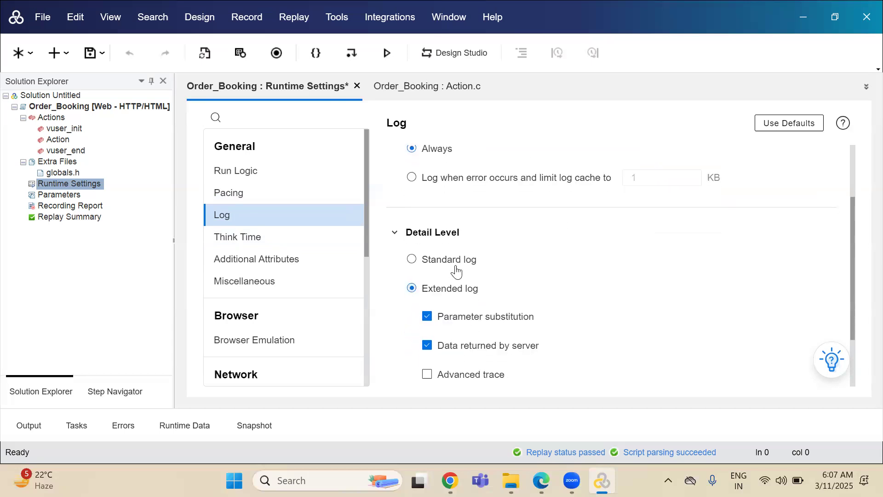
pyautogui.scroll(2, 456, 269)
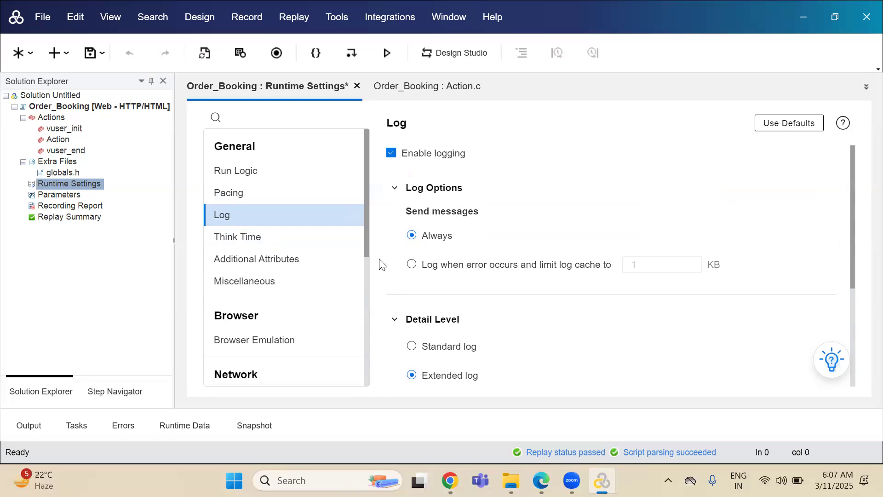
pyautogui.click(37, 430)
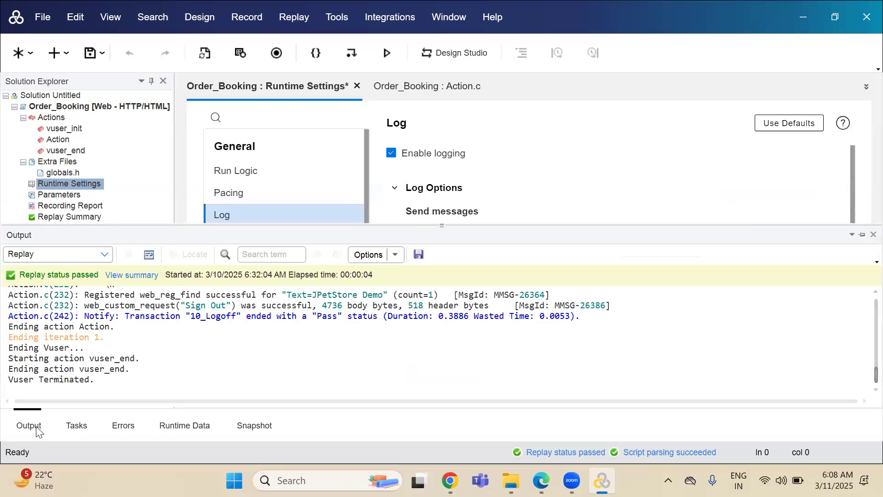
pyautogui.click(37, 430)
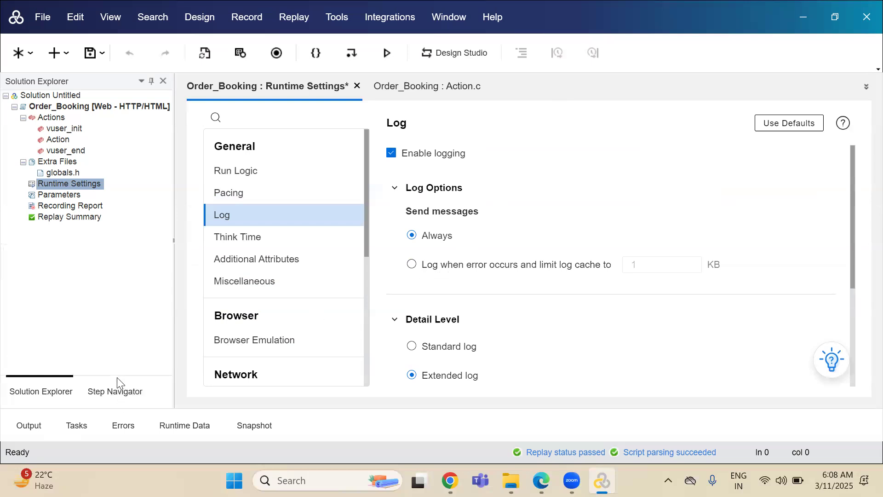
# Examine the extended log options, checking the script's parameter list and the replay output alongside them
pyautogui.scroll(-1, 516, 270)
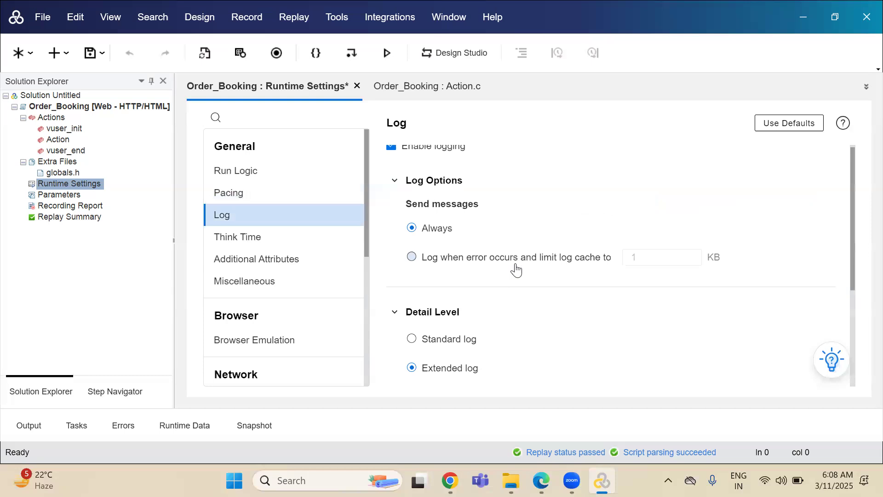
pyautogui.scroll(-3, 516, 270)
pyautogui.hotkey('ctrl', 'alt', 'e')
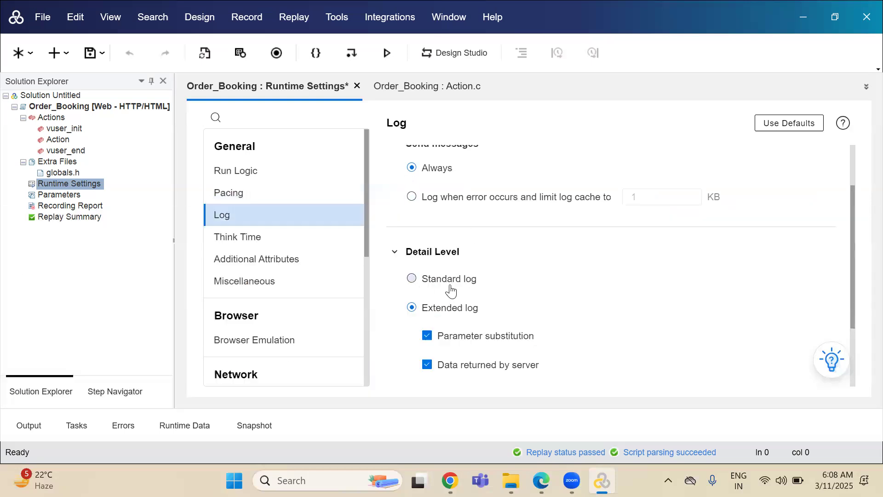
pyautogui.scroll(-3, 450, 291)
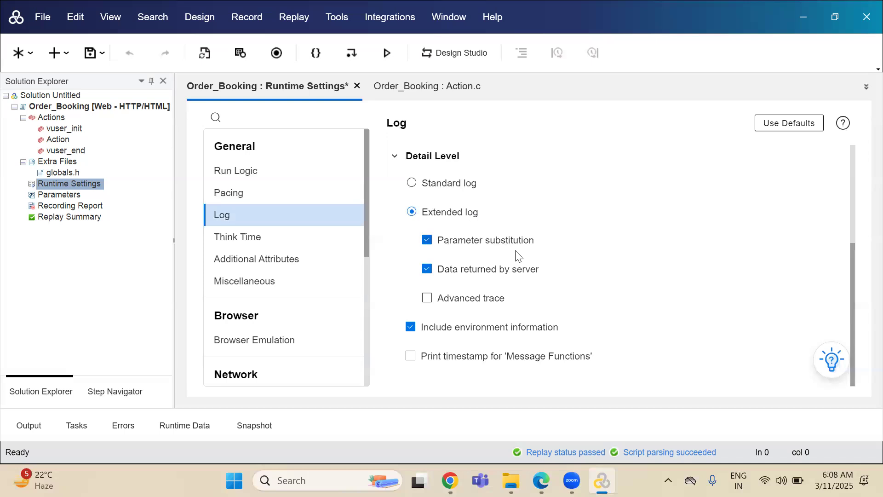
pyautogui.doubleClick(69, 194)
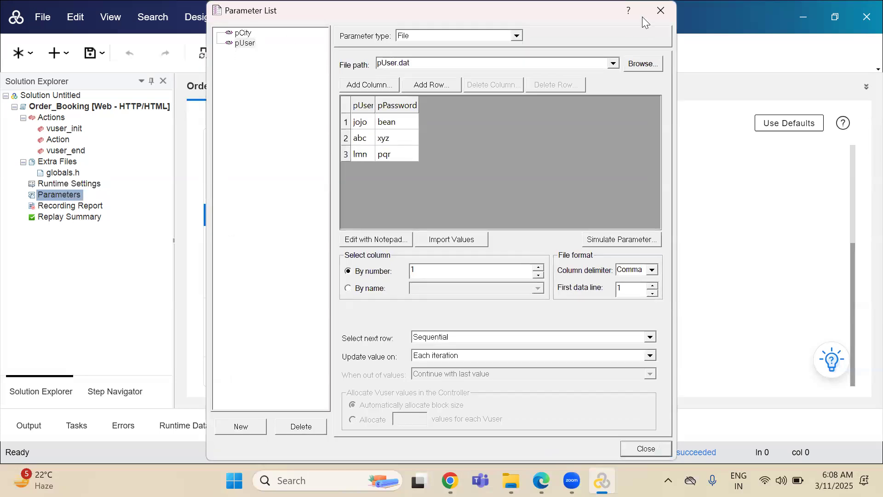
pyautogui.click(660, 11)
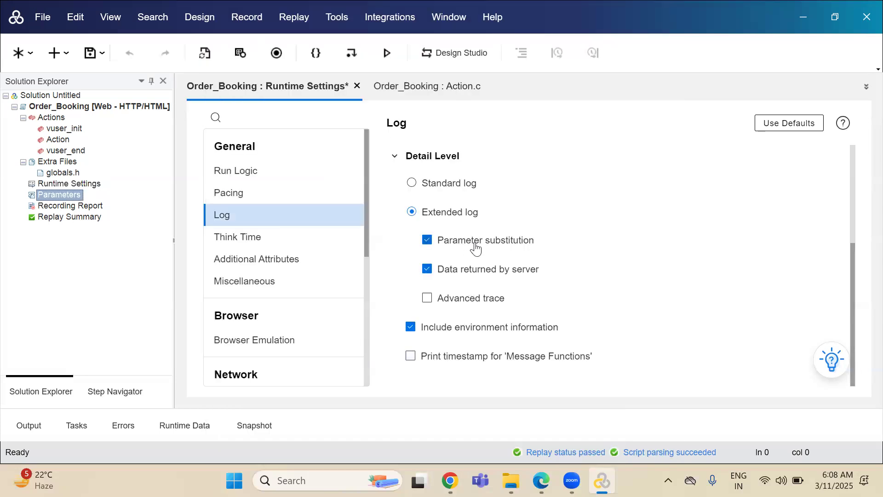
pyautogui.click(22, 426)
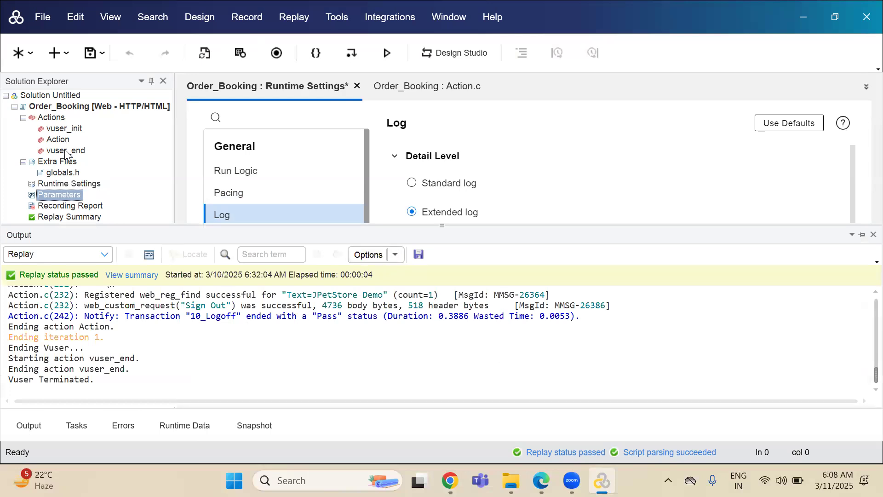
pyautogui.click(861, 235)
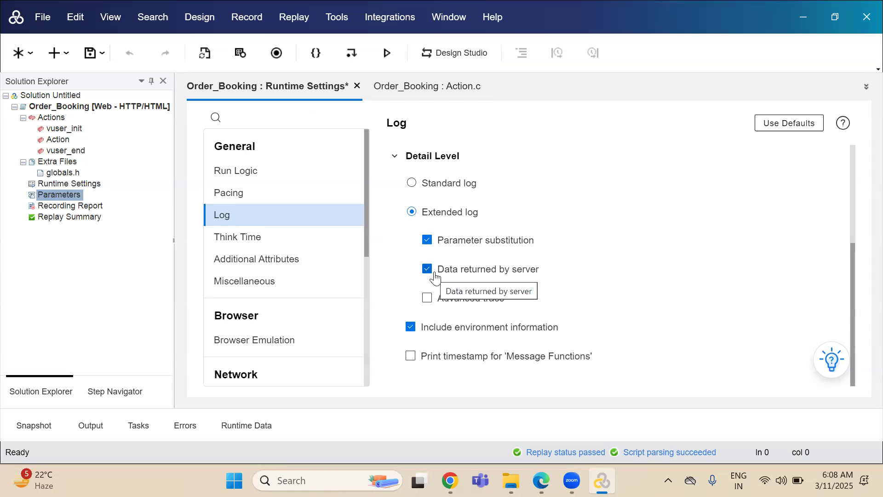
# Look at the think time call after the sign-in transaction in the Action script and set think time to replay as recorded
pyautogui.click(252, 238)
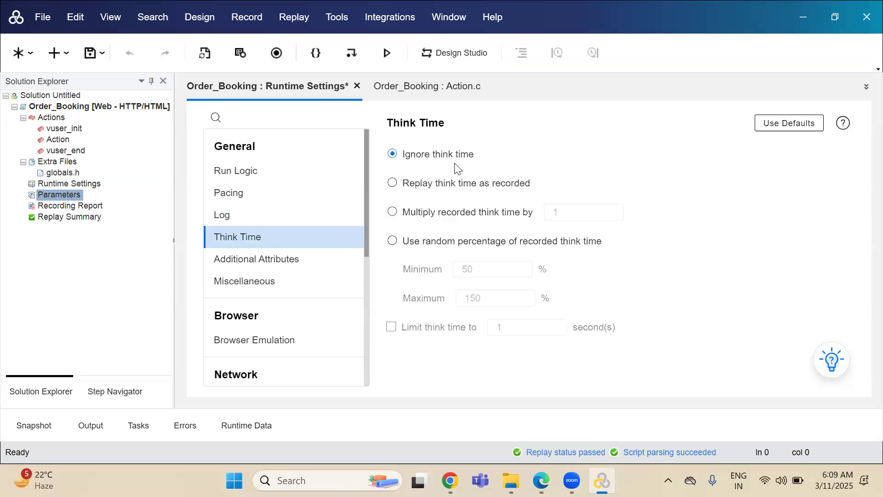
pyautogui.doubleClick(52, 138)
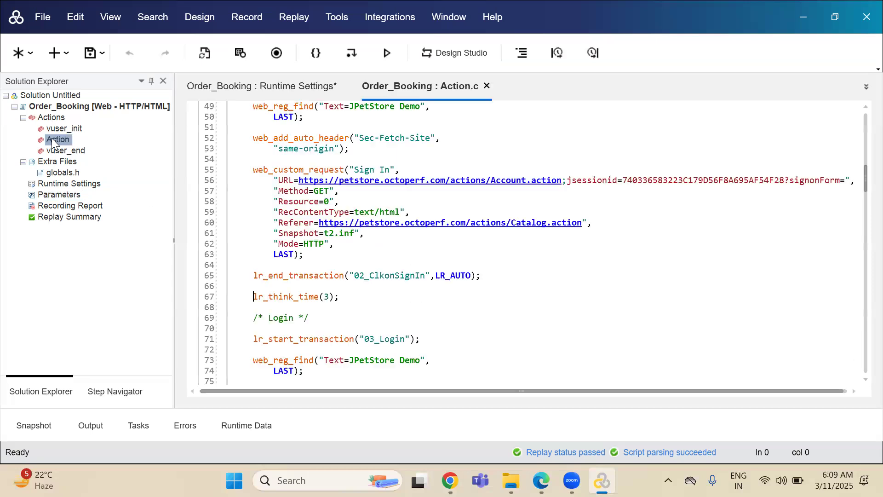
pyautogui.click(352, 298)
pyautogui.click(301, 89)
pyautogui.click(406, 186)
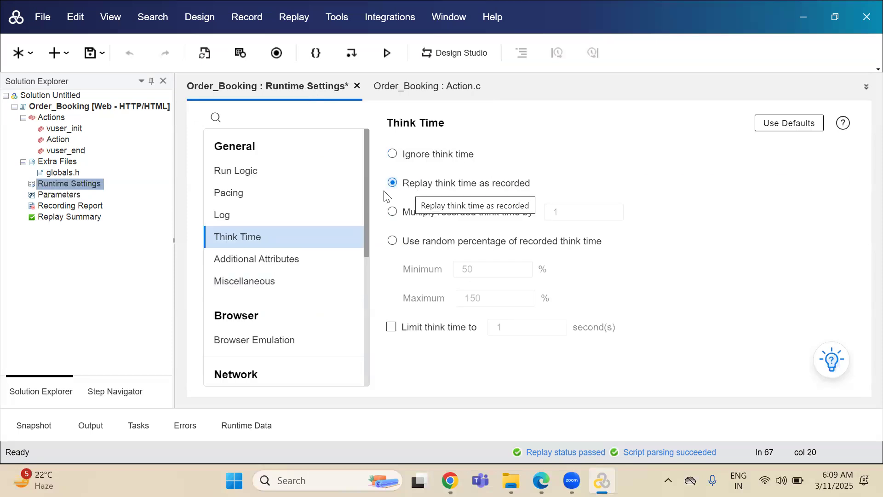
# Check the value of the lr_think_time call before the Login transaction in the Action script, and return to the runtime settings
pyautogui.click(58, 140)
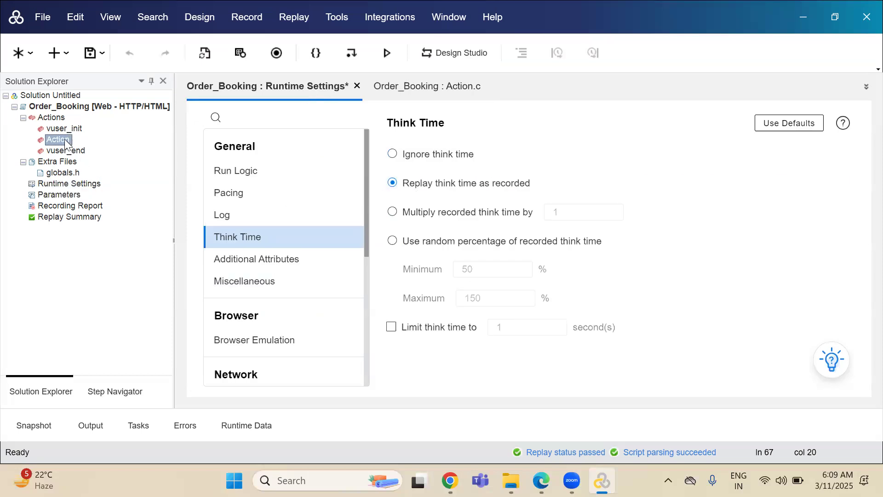
pyautogui.click(66, 143)
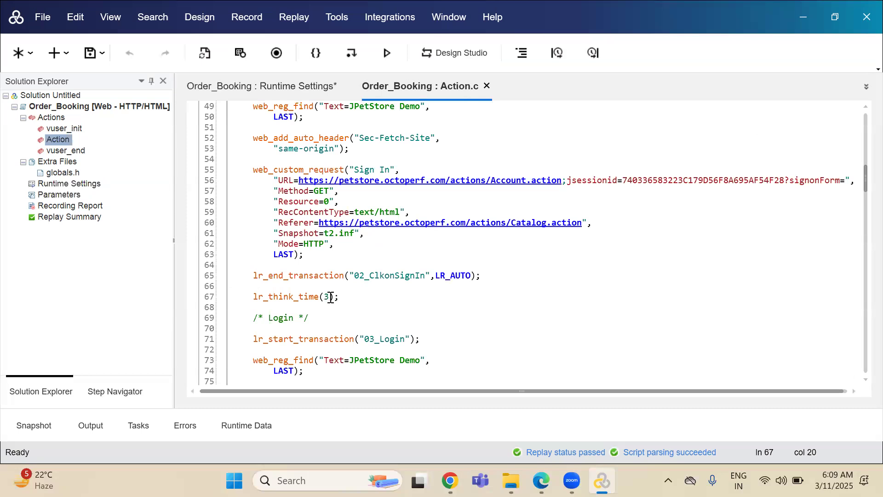
pyautogui.moveTo(331, 296); pyautogui.dragTo(325, 297)
pyautogui.click(274, 89)
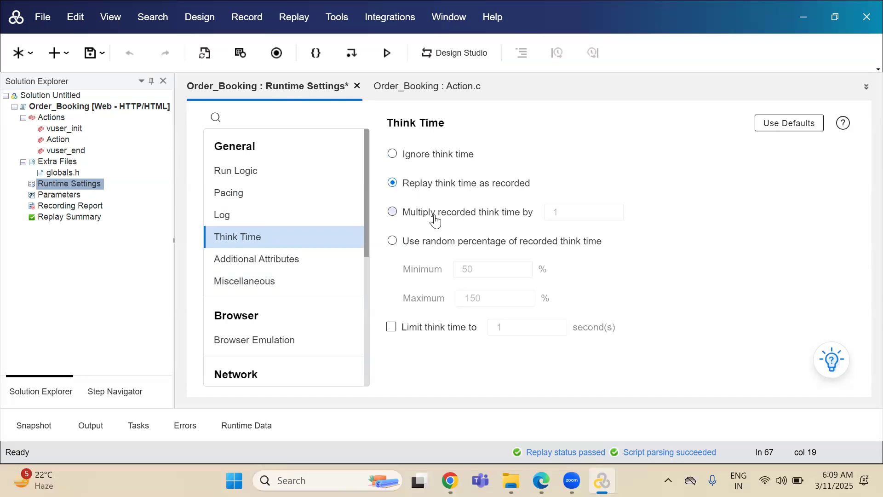
# Try multiplying the recorded think time, and set think time to use a random percentage of the recorded time instead
pyautogui.click(477, 217)
pyautogui.moveTo(592, 209); pyautogui.dragTo(541, 222)
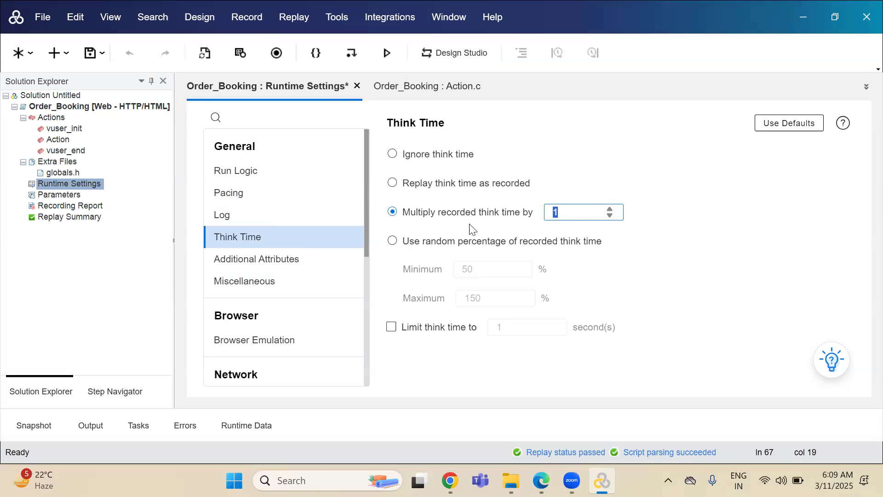
pyautogui.click(465, 247)
pyautogui.click(475, 269)
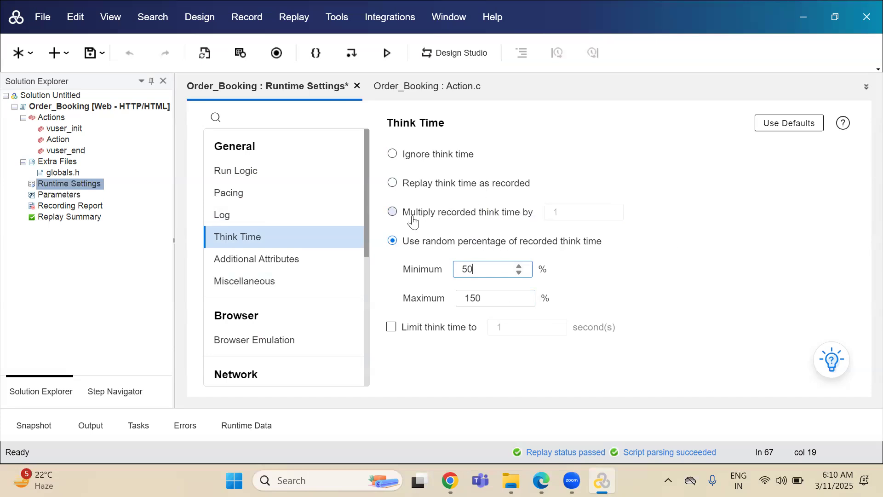
pyautogui.doubleClick(463, 269)
# Look over the additional attributes and the Miscellaneous error handling options, switching Continue on error on and off again
pyautogui.click(275, 261)
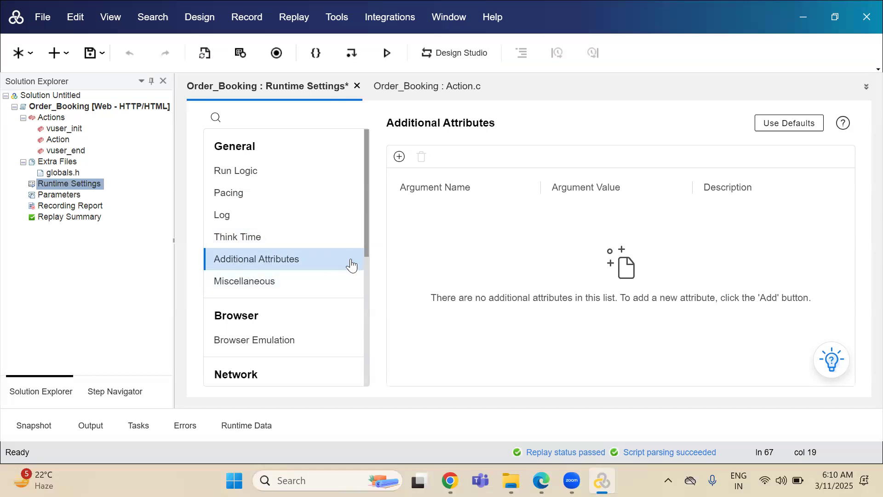
pyautogui.scroll(-3, 371, 239)
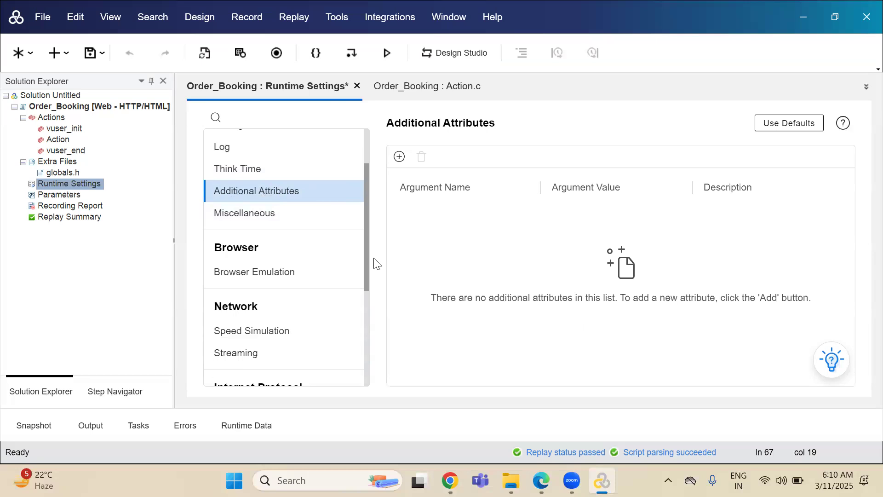
pyautogui.click(246, 213)
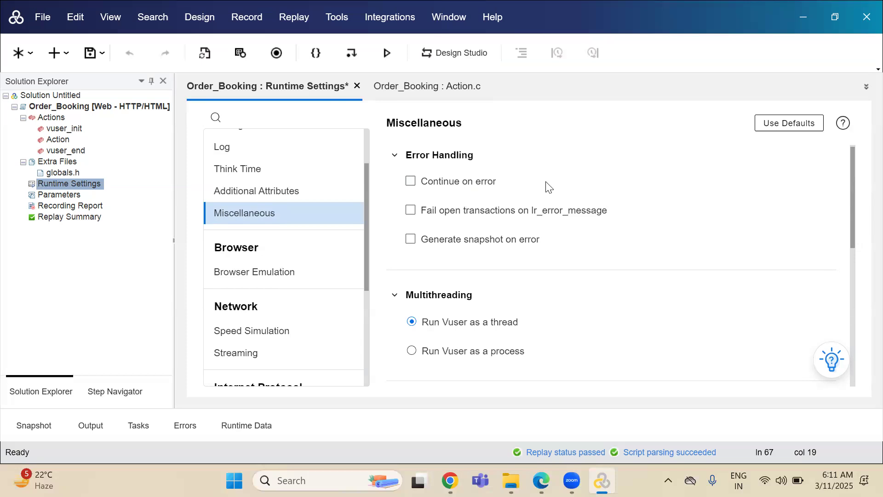
pyautogui.click(411, 184)
pyautogui.click(410, 184)
# Check the end of the replay output log and hide it again
pyautogui.click(46, 427)
pyautogui.click(91, 425)
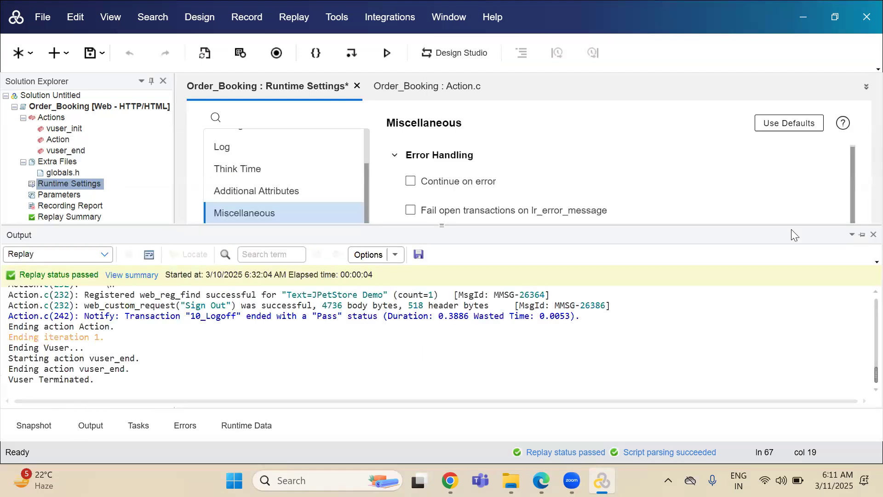
pyautogui.click(862, 235)
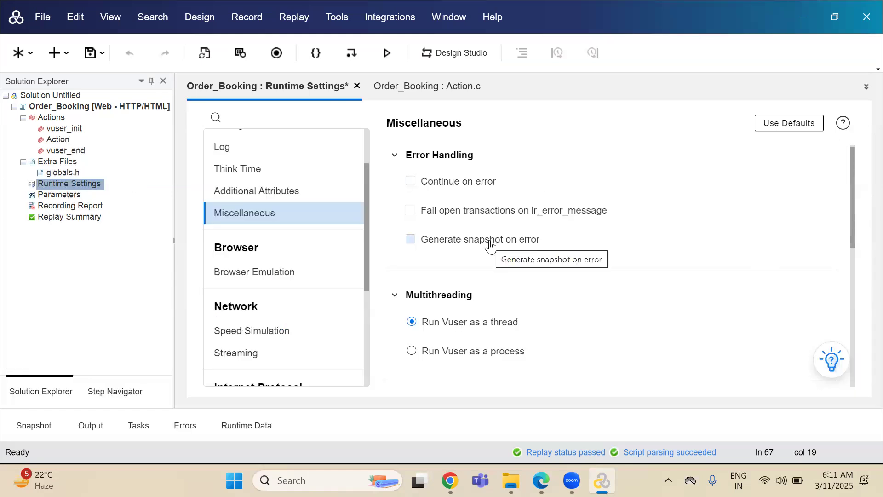
# Look through the Miscellaneous settings from error handling down to the multithreading and automatic transaction options
pyautogui.scroll(-1, 489, 247)
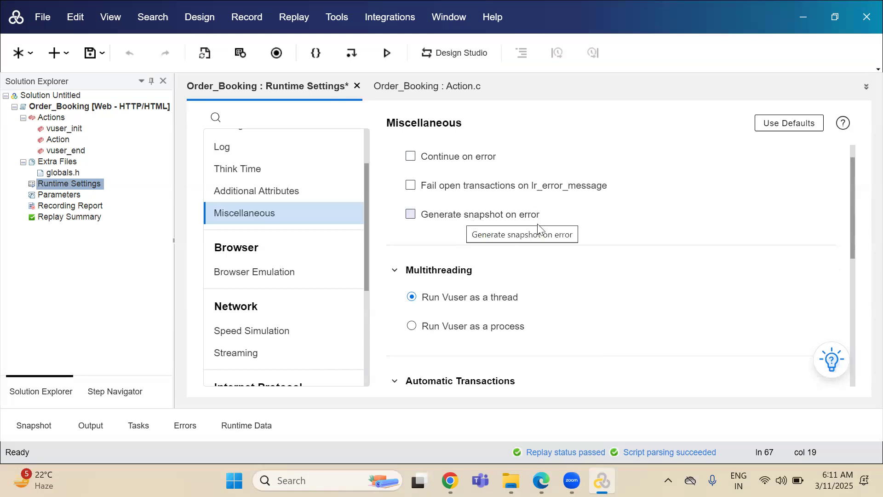
pyautogui.scroll(-1, 463, 235)
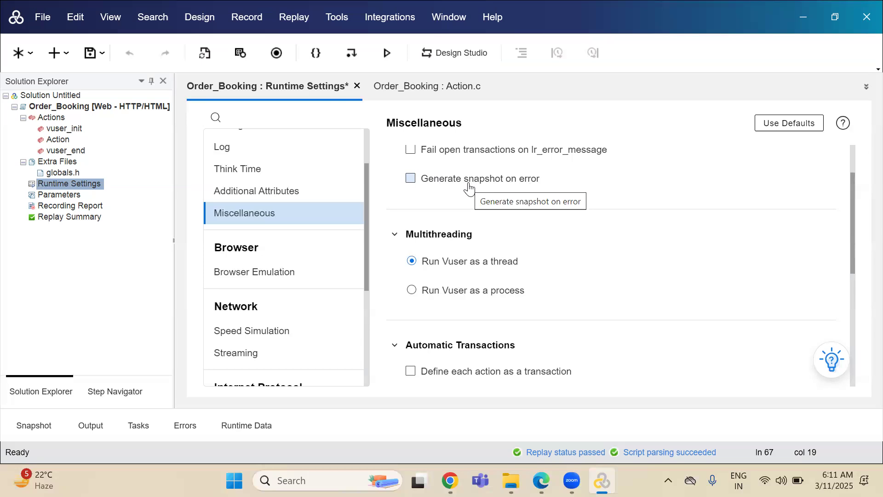
pyautogui.scroll(-1, 493, 291)
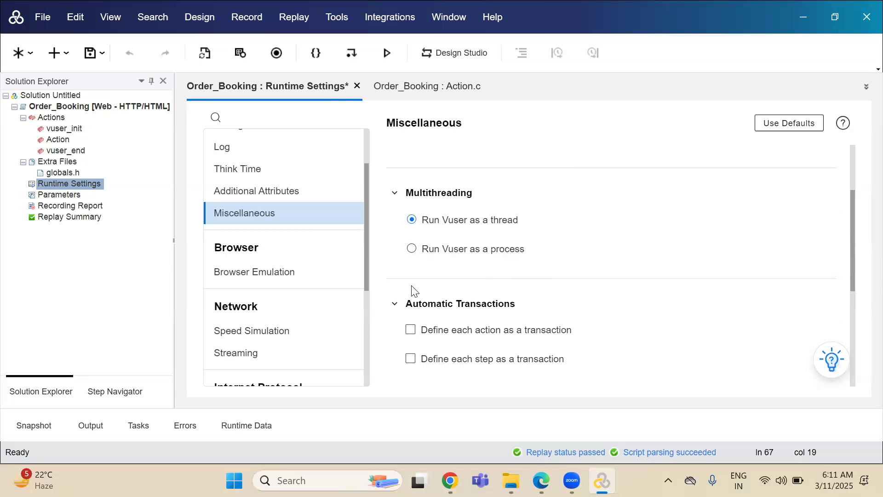
# Switch to Chrome, close the unneeded tabs, and open petstore.octoperf.com/actions/Catalog.action
pyautogui.click(450, 481)
pyautogui.click(440, 4)
pyautogui.click(341, 14)
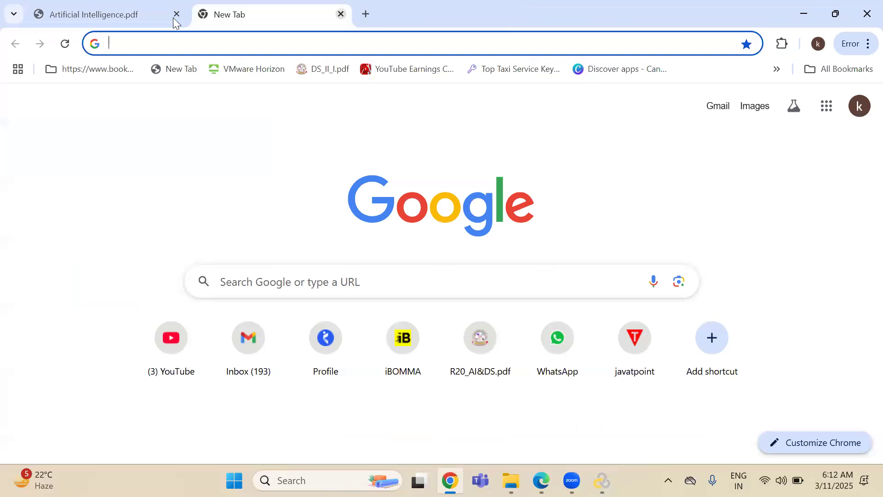
pyautogui.click(174, 17)
pyautogui.write('p')
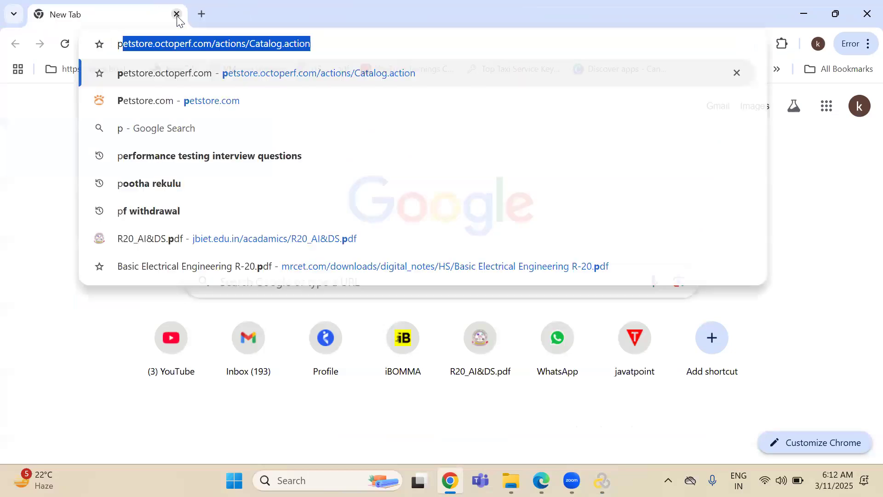
pyautogui.press('Return')
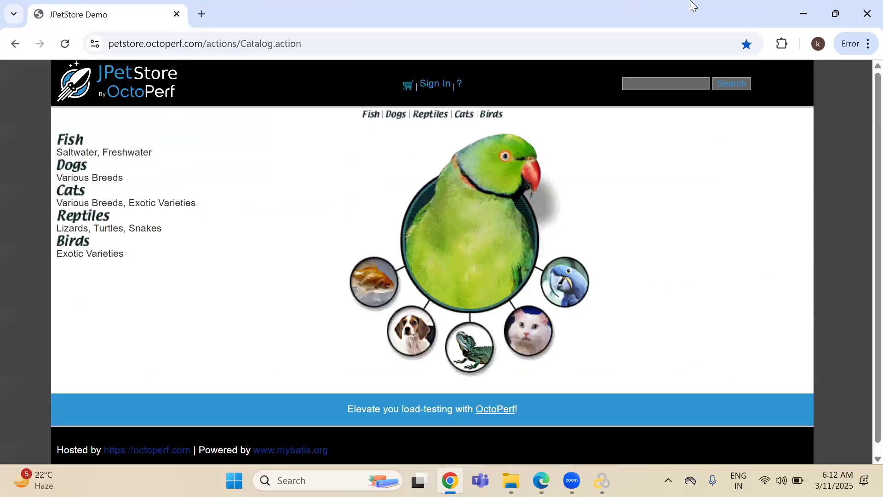
# Return to VuGen, view the running processes in Task Manager, and close Task Manager
pyautogui.click(815, 11)
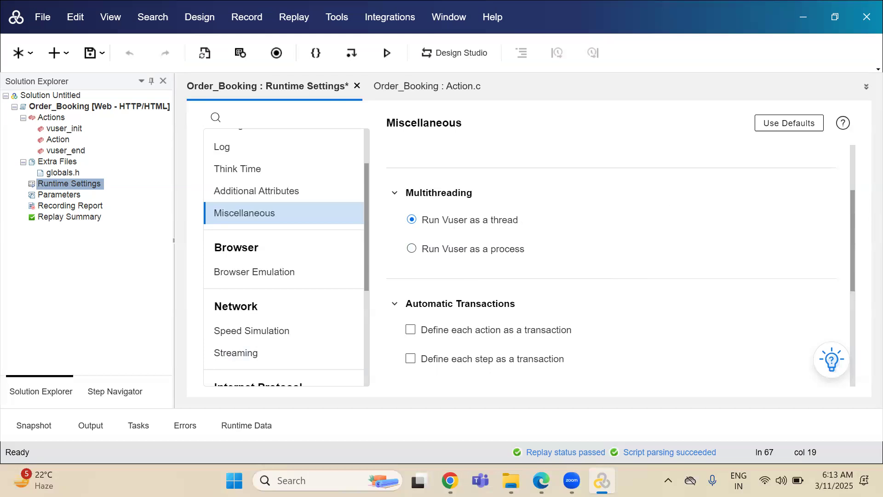
pyautogui.hotkey('ctrl', 'shift', 'Escape')
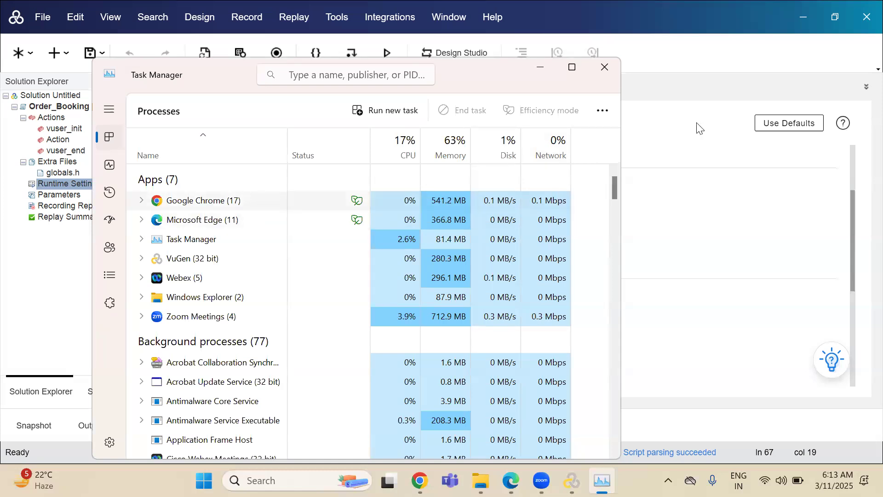
pyautogui.click(605, 77)
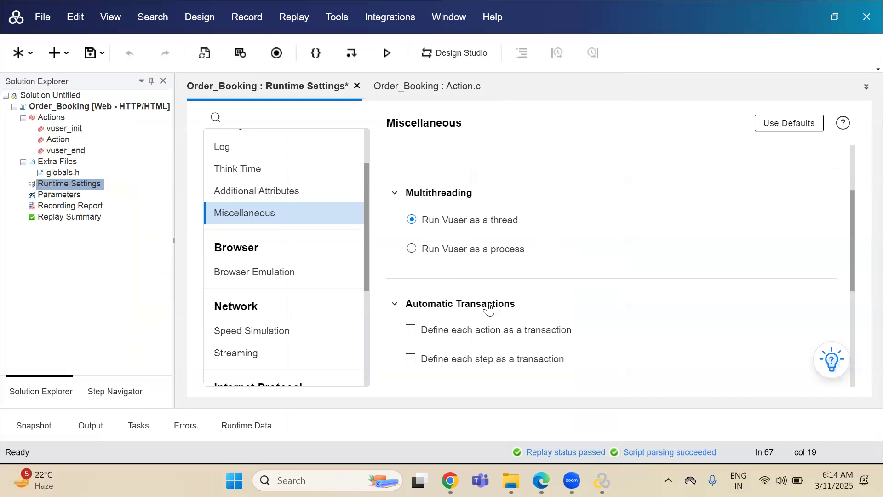
# Look through the user-agent selection and browser cache options in the Browser Emulation settings
pyautogui.moveTo(365, 180); pyautogui.dragTo(365, 194)
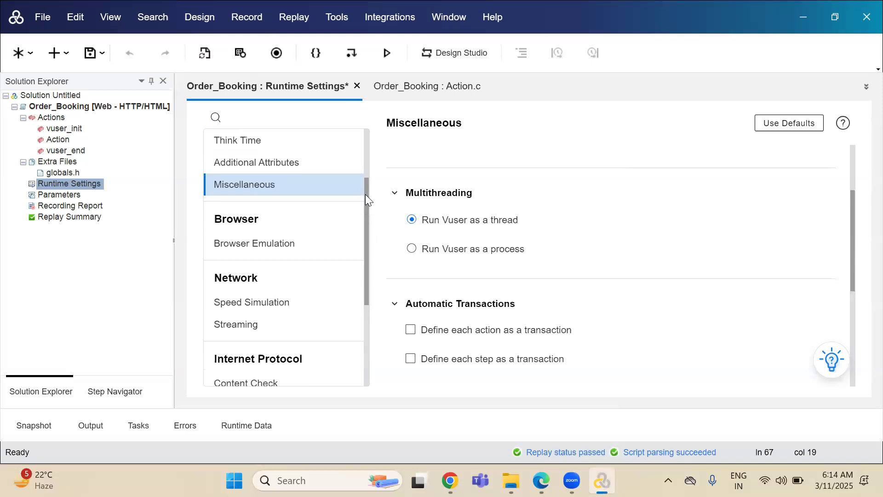
pyautogui.click(269, 248)
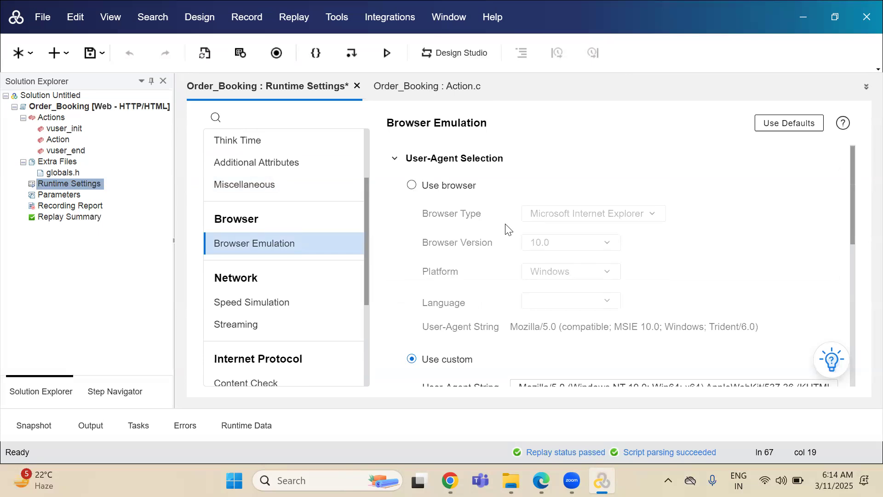
pyautogui.scroll(-2, 514, 235)
pyautogui.scroll(2, 516, 239)
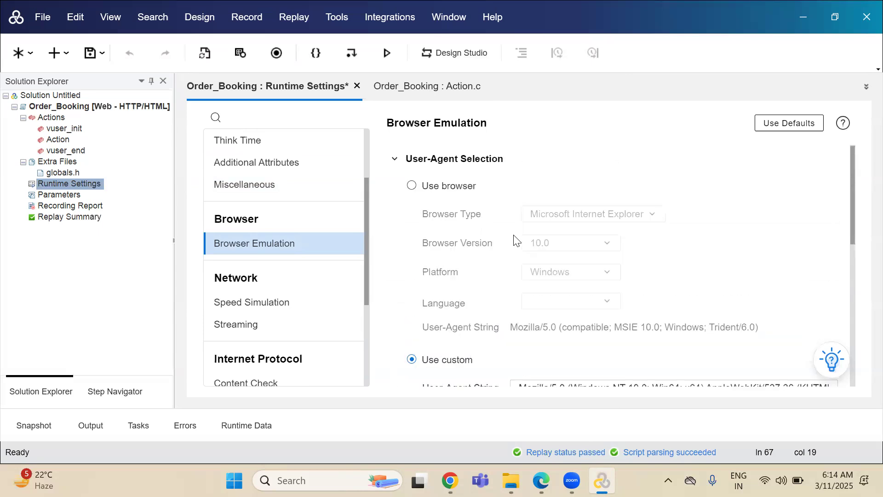
pyautogui.scroll(-2, 515, 239)
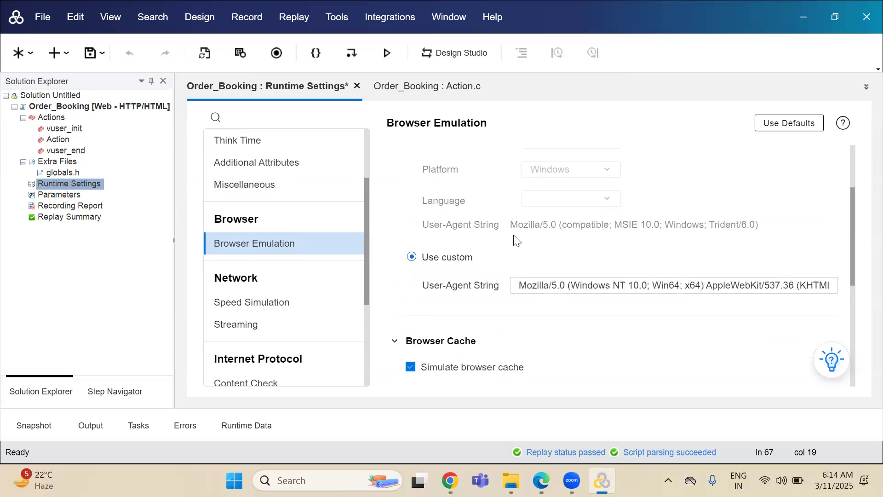
pyautogui.scroll(-2, 515, 239)
pyautogui.scroll(4, 515, 240)
# Set the user-agent selection to Use browser, view the available browser types, and look over the Browser Cache options
pyautogui.click(442, 187)
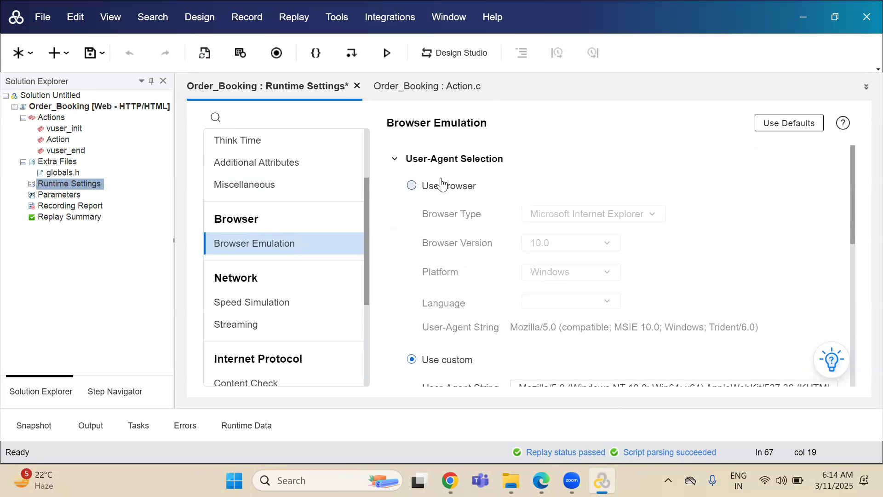
pyautogui.click(659, 213)
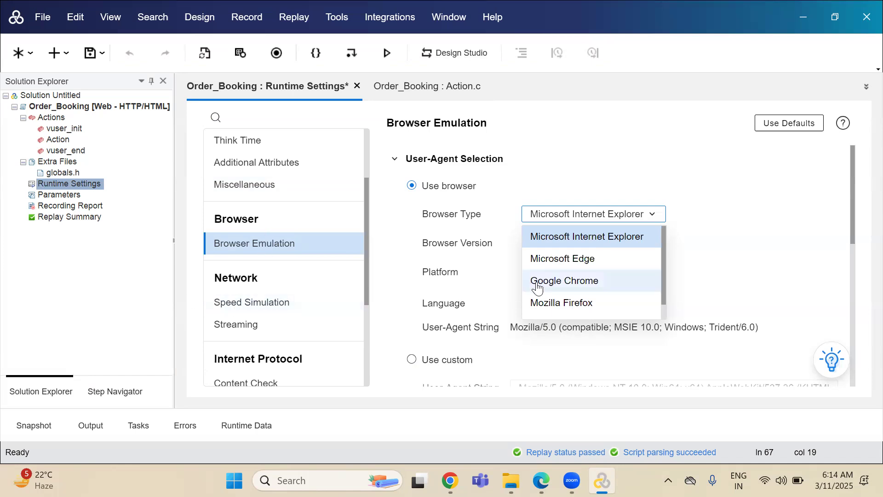
pyautogui.scroll(-1, 538, 281)
pyautogui.scroll(-4, 639, 324)
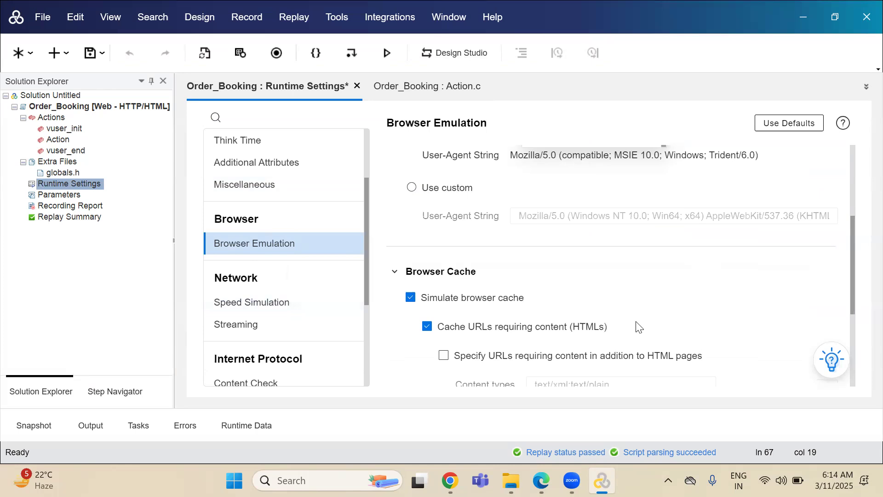
pyautogui.scroll(-2, 464, 322)
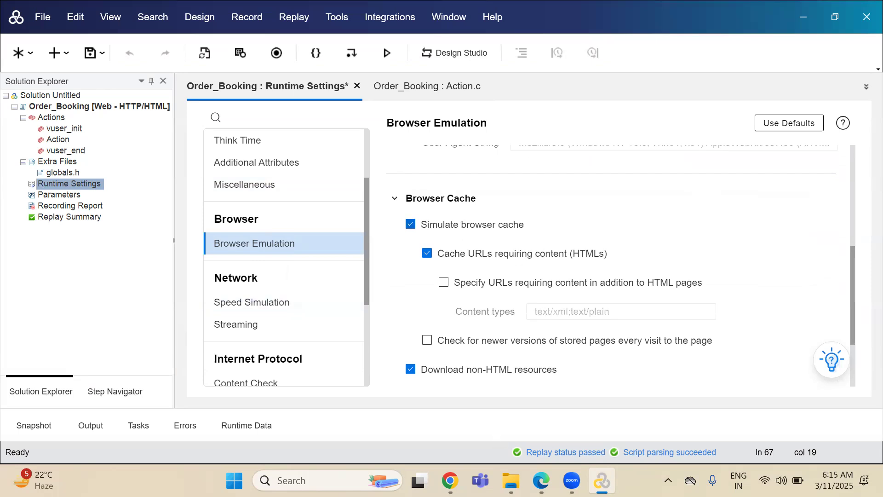
# Switch to Chrome and view the browsing history, then close and reopen the JPetStore Demo tab
pyautogui.click(803, 17)
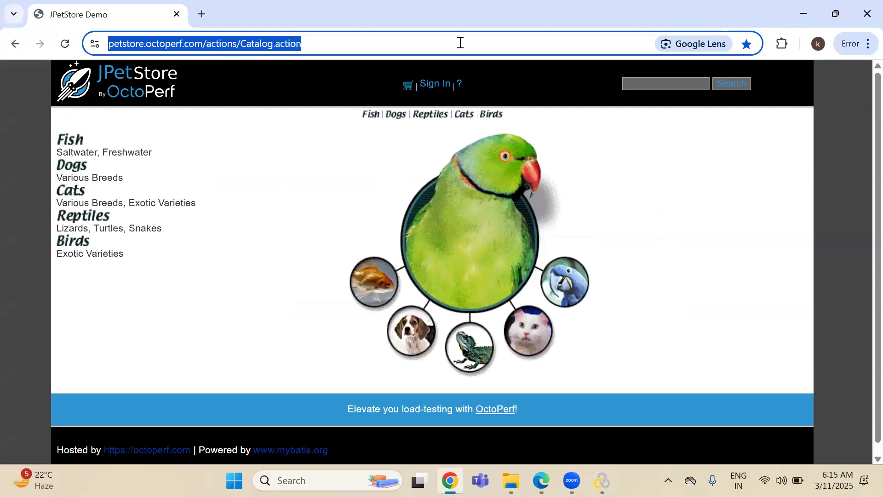
pyautogui.click(867, 44)
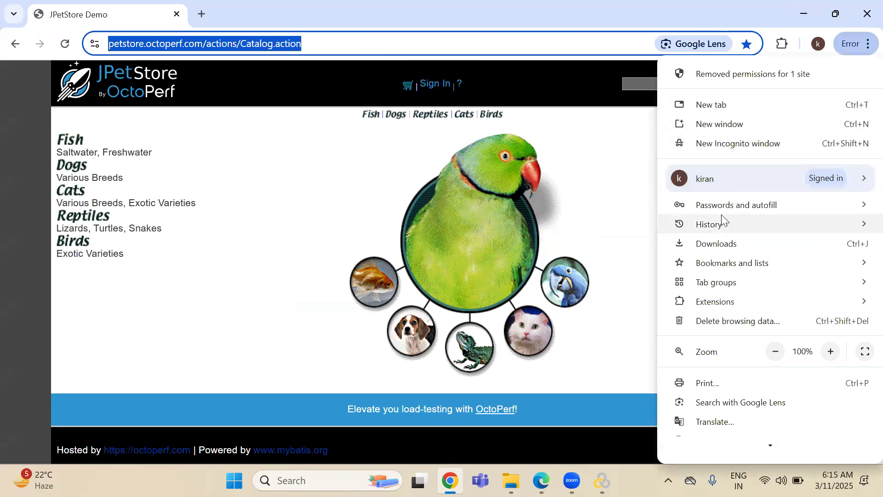
pyautogui.moveTo(721, 225)
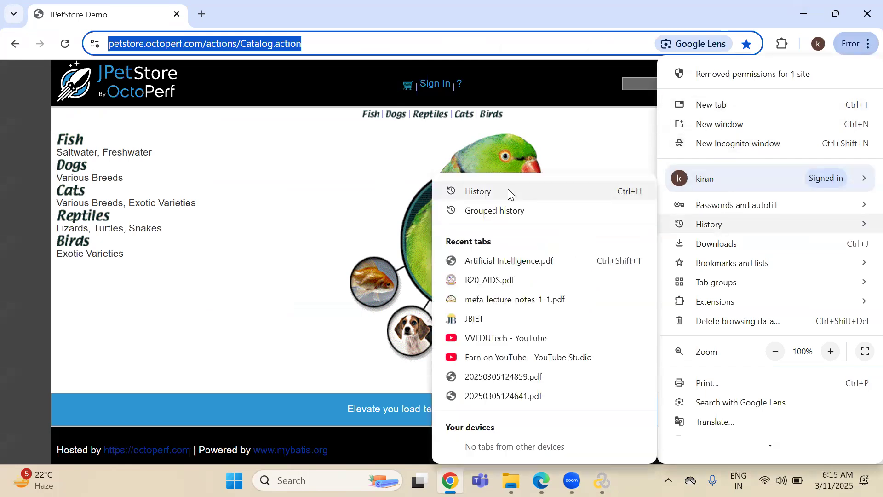
pyautogui.click(492, 185)
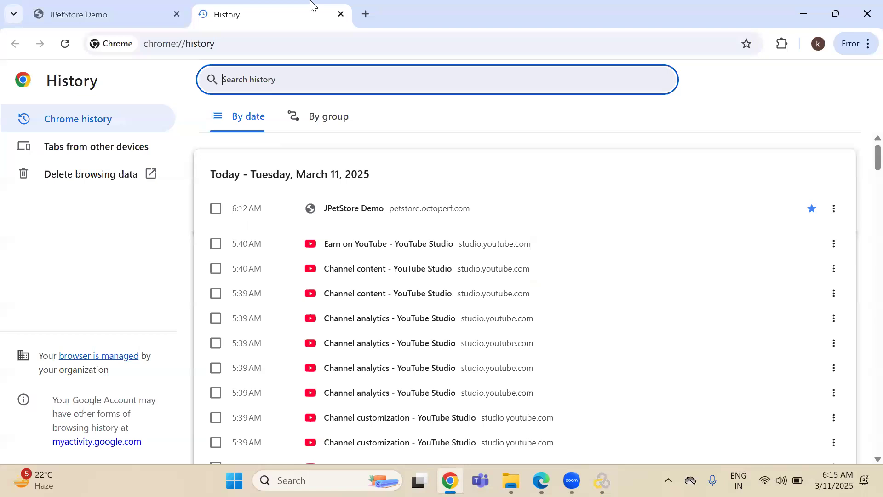
pyautogui.click(176, 14)
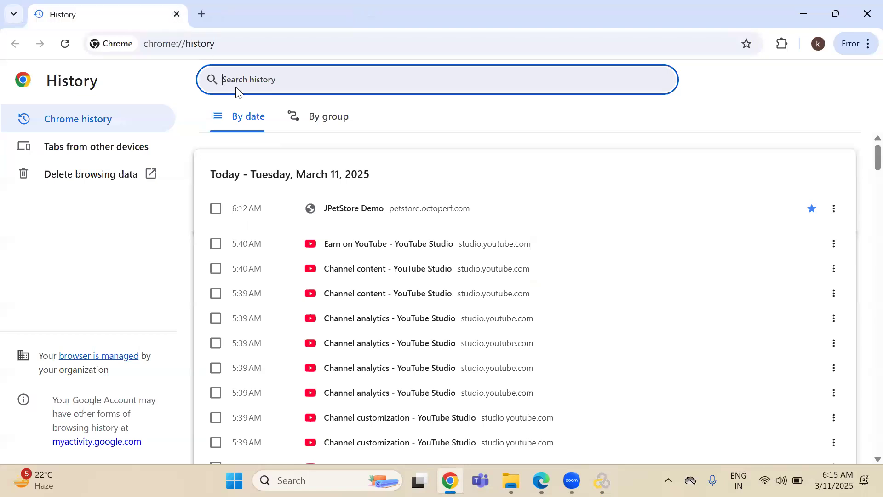
pyautogui.hotkey('ctrl', 'shift', 't')
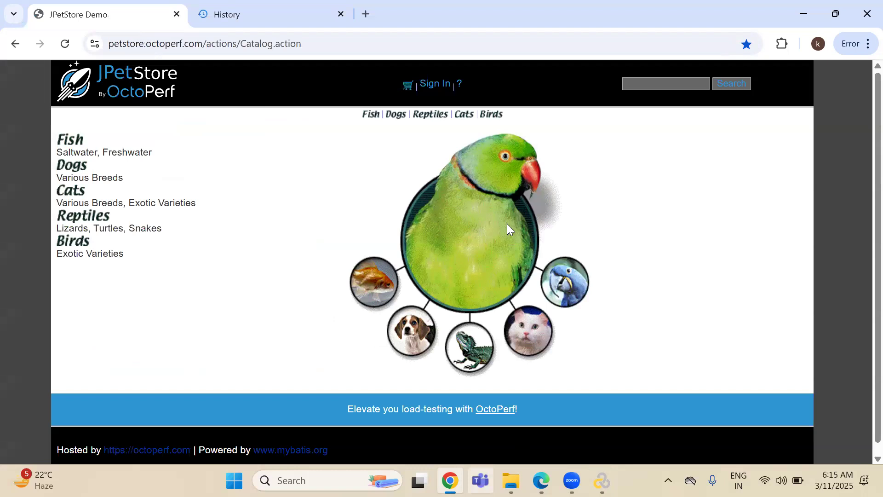
# Return to VuGen and read the remaining Browser Cache options, including new user simulation and cache clearing on each iteration
pyautogui.hotkey('alt', 'Tab')
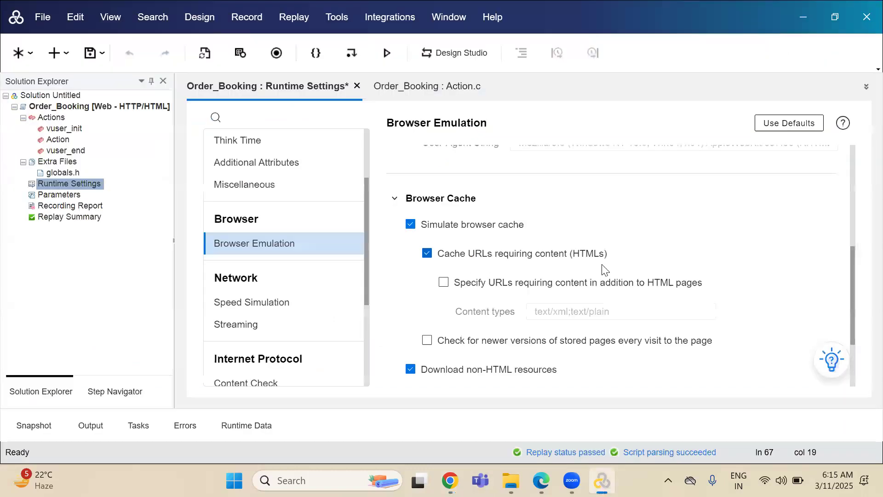
pyautogui.scroll(-3, 594, 254)
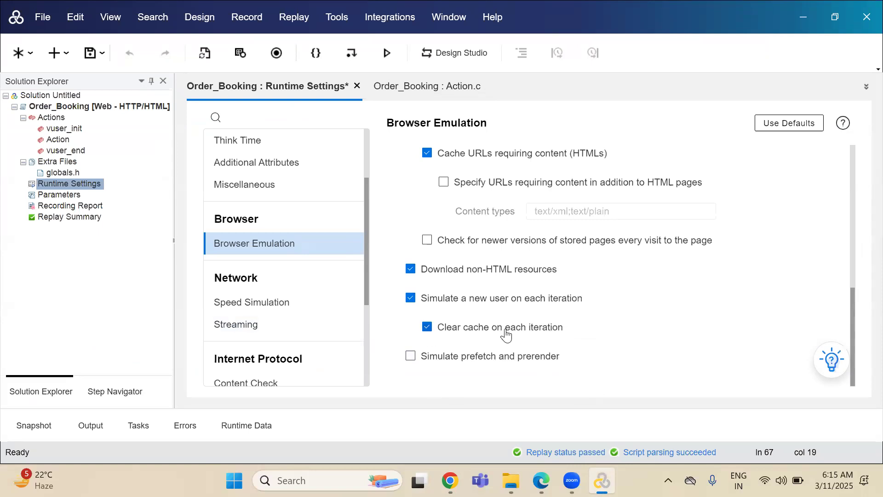
# Try the custom and predefined bandwidth options in Speed Simulation, and switch back to the maximum bandwidth
pyautogui.click(241, 308)
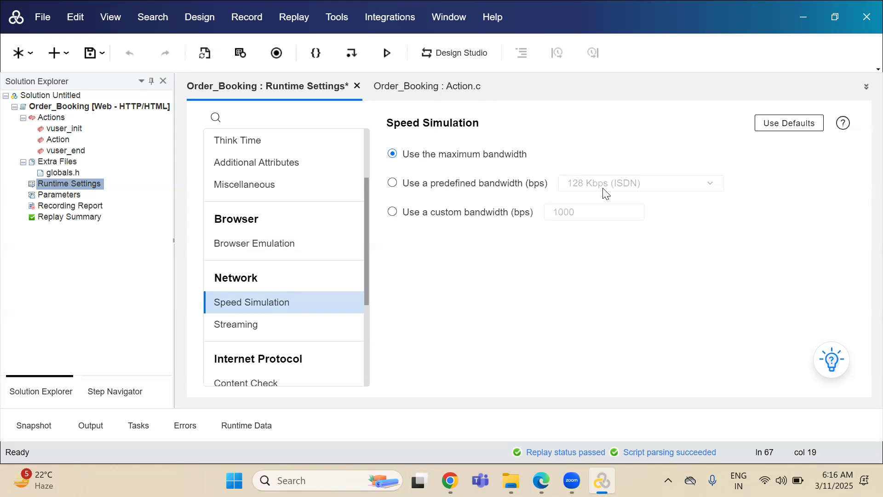
pyautogui.click(491, 215)
pyautogui.click(482, 185)
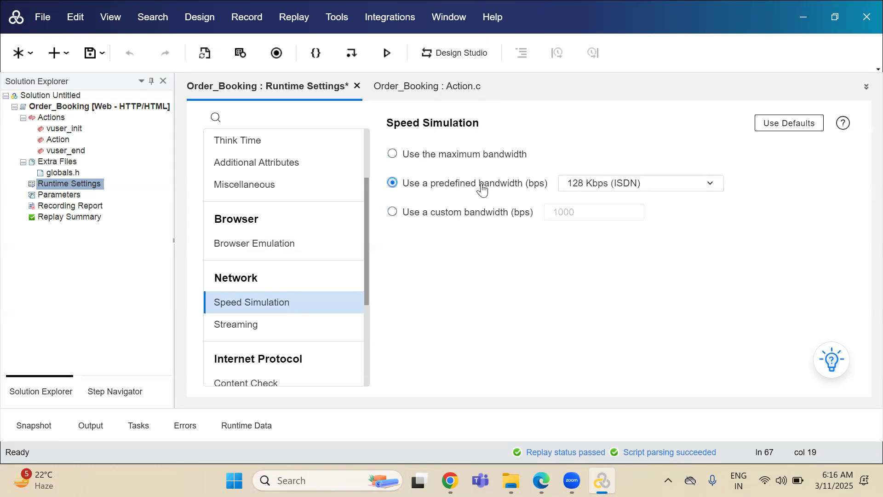
pyautogui.click(603, 186)
pyautogui.click(469, 315)
pyautogui.click(488, 160)
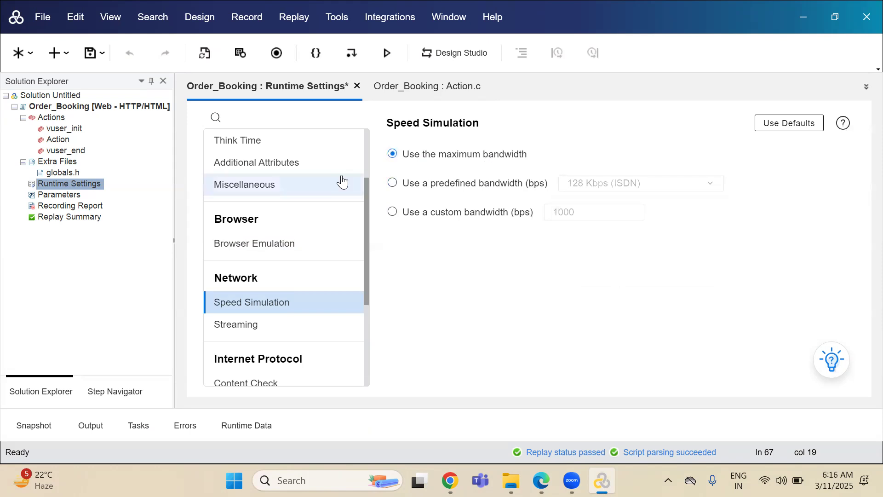
# Look over the network Streaming settings and the Internet Protocol Content Check settings
pyautogui.moveTo(365, 203); pyautogui.dragTo(366, 287)
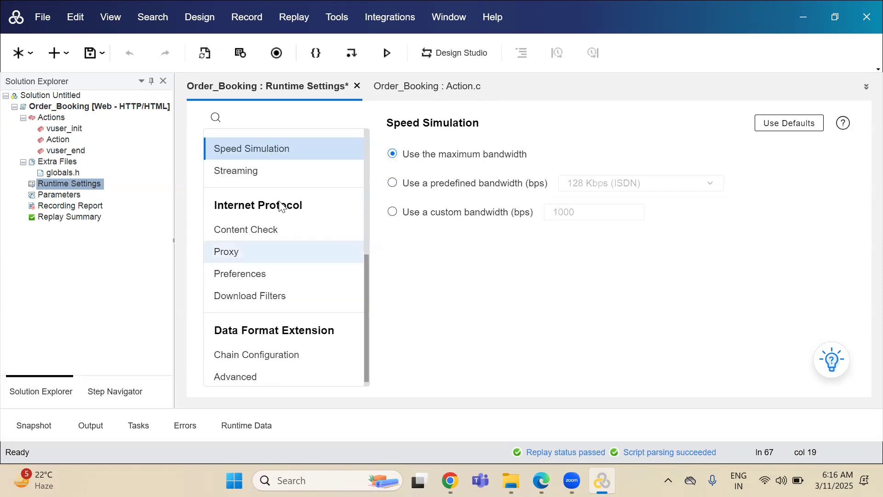
pyautogui.click(253, 174)
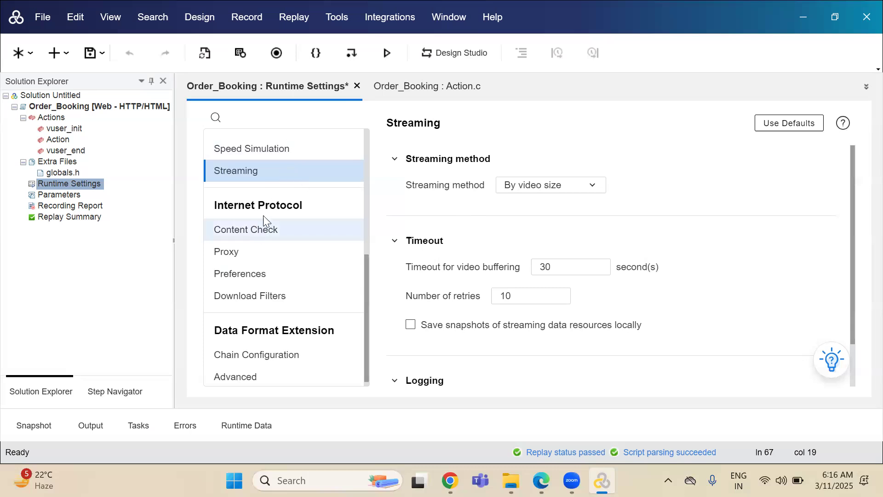
pyautogui.click(260, 229)
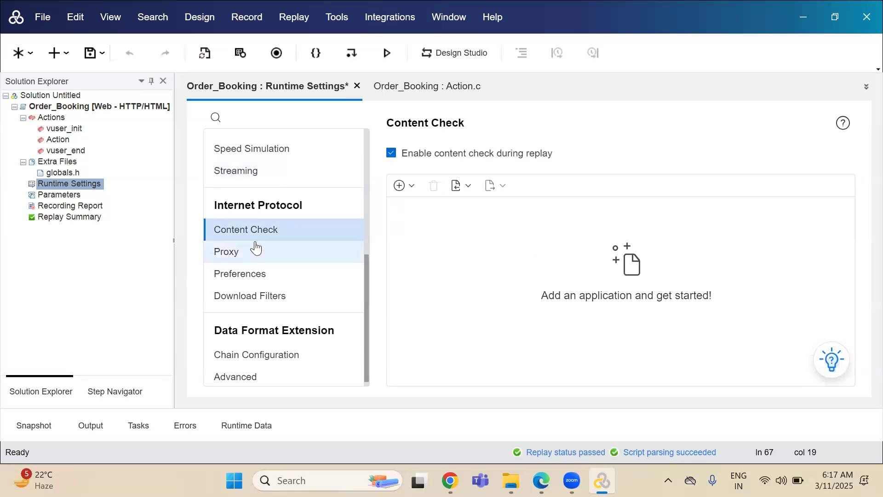
# Compare the no-proxy and custom proxy options, select Use custom proxy, and place the cursor in the automatic configuration script address
pyautogui.click(263, 255)
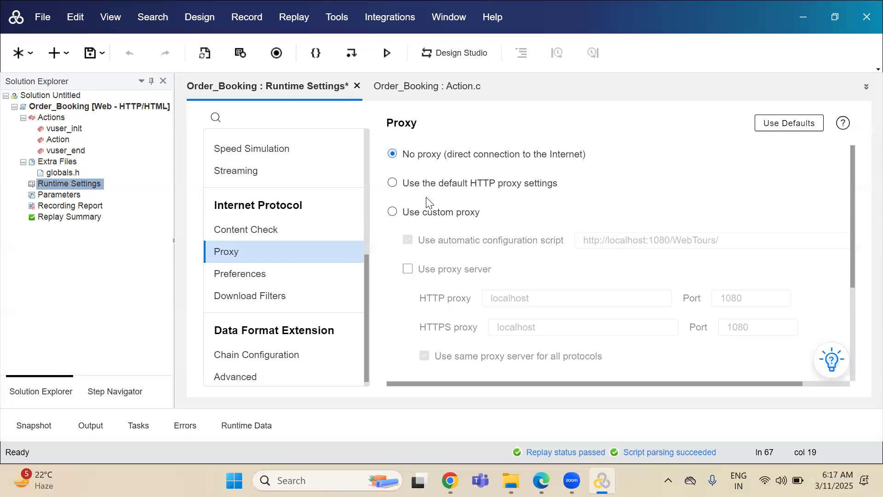
pyautogui.click(452, 217)
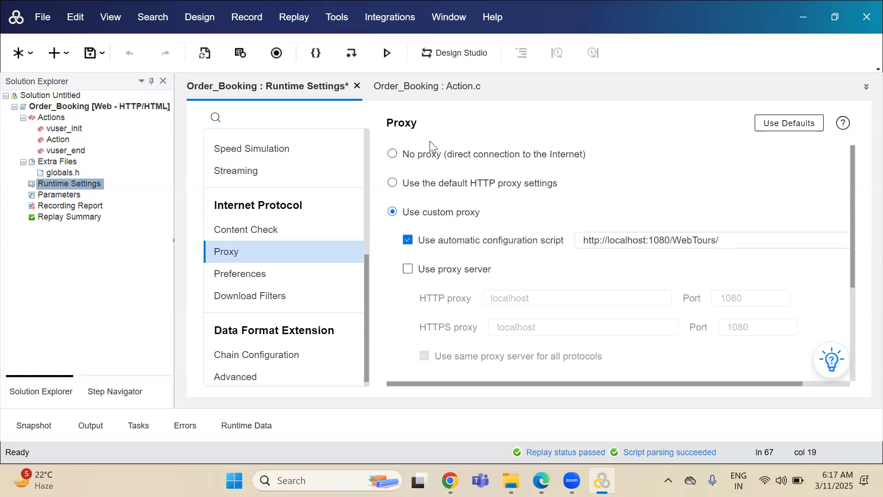
pyautogui.click(426, 156)
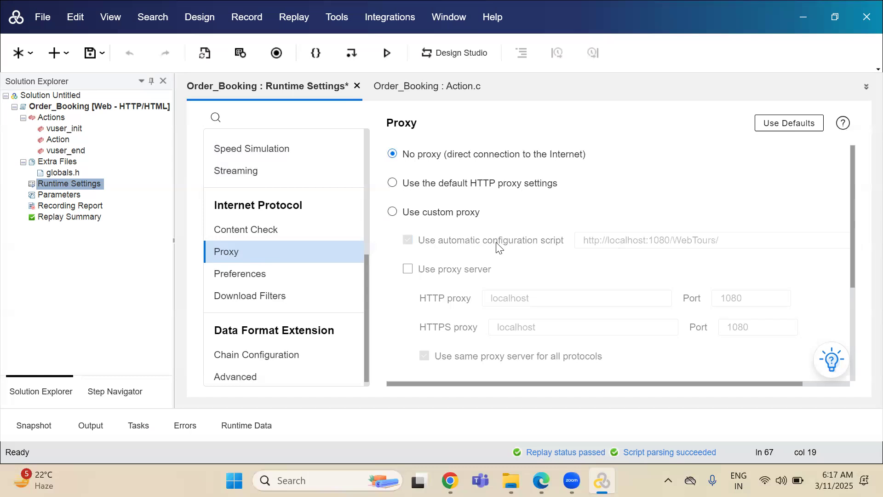
pyautogui.click(416, 213)
pyautogui.click(736, 240)
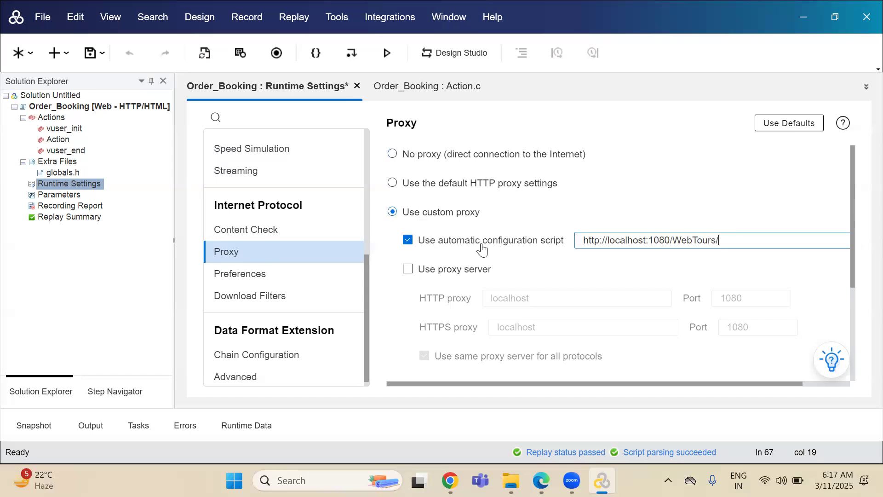
# Enable Use proxy server under the custom proxy, look at its HTTP proxy and port fields, and switch the proxy setting to No proxy
pyautogui.hotkey('ctrl', 'a')
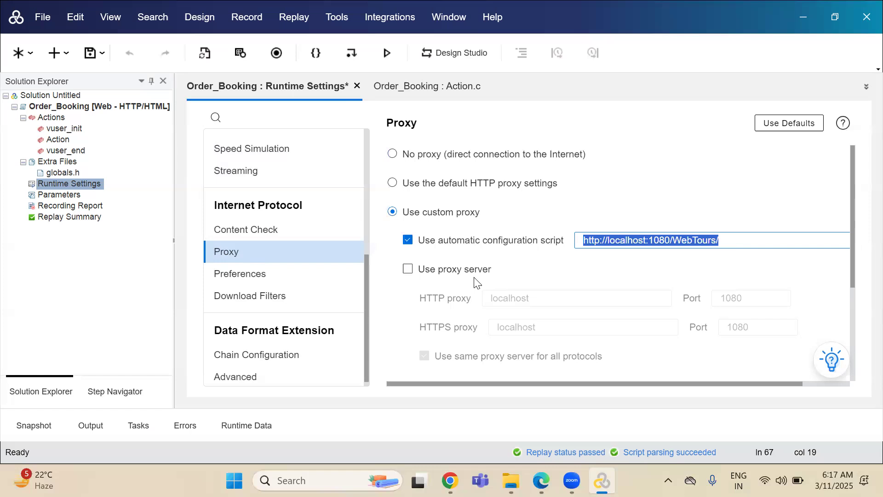
pyautogui.click(460, 271)
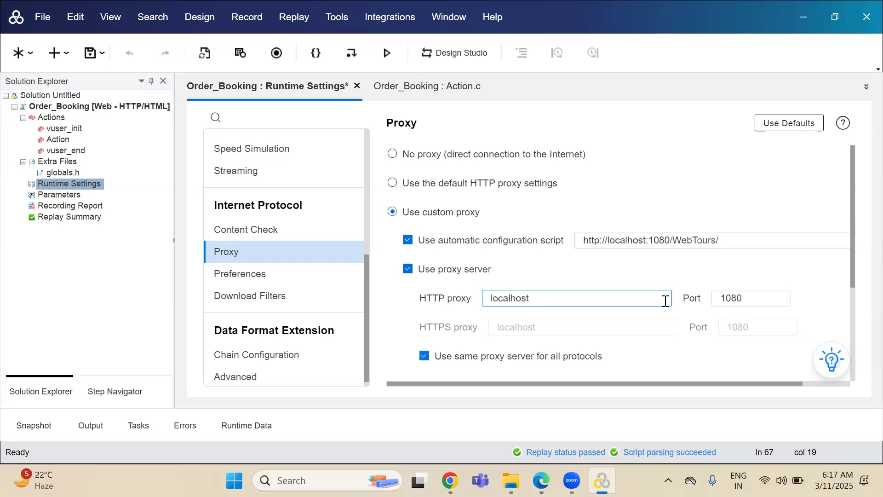
pyautogui.click(753, 299)
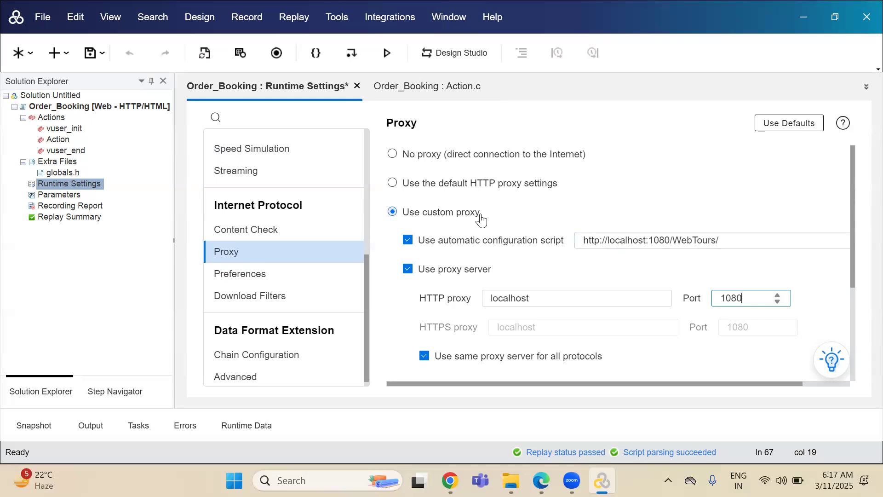
pyautogui.click(420, 158)
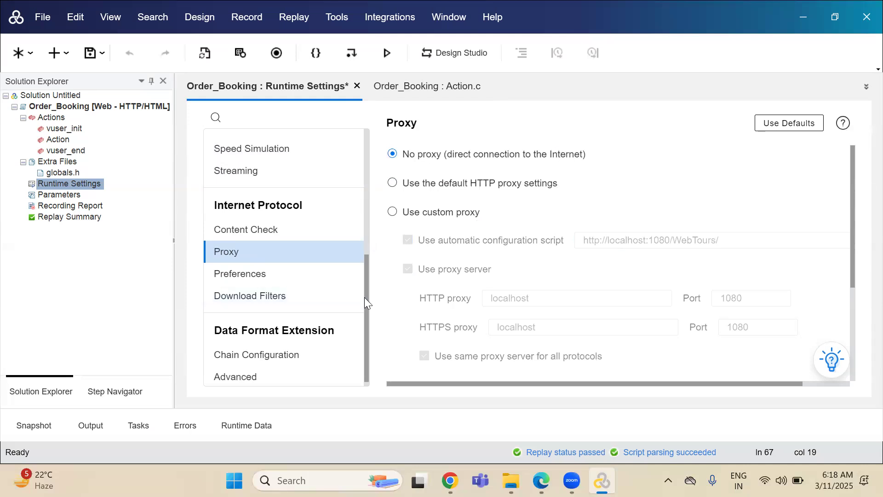
# Show the Internet Protocol Preferences and read the image and text checks option
pyautogui.scroll(-2, 364, 297)
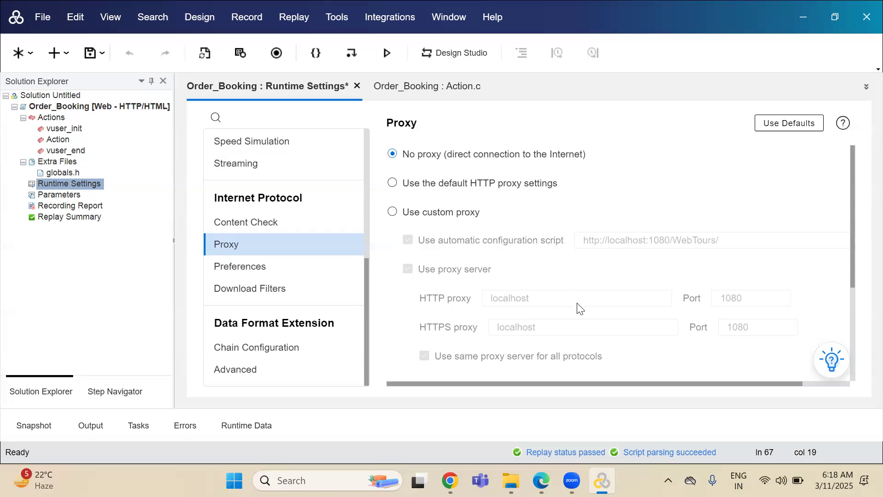
pyautogui.scroll(-1, 578, 307)
pyautogui.click(246, 275)
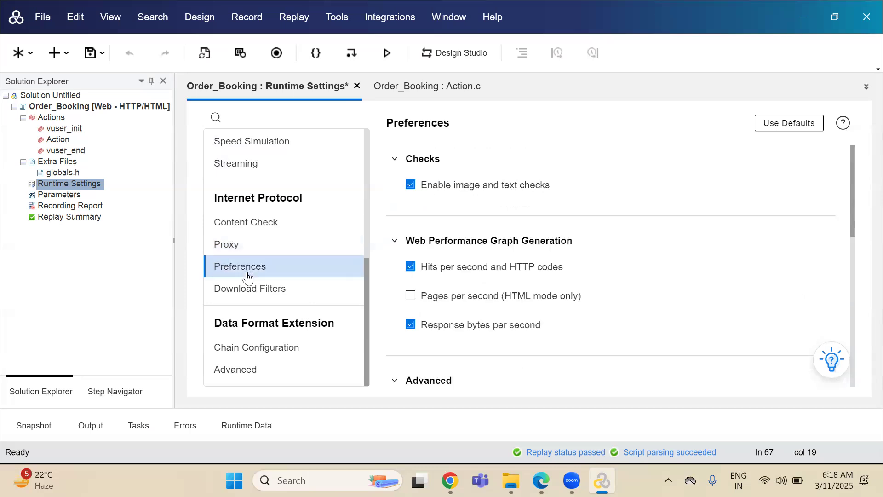
pyautogui.scroll(-1, 506, 238)
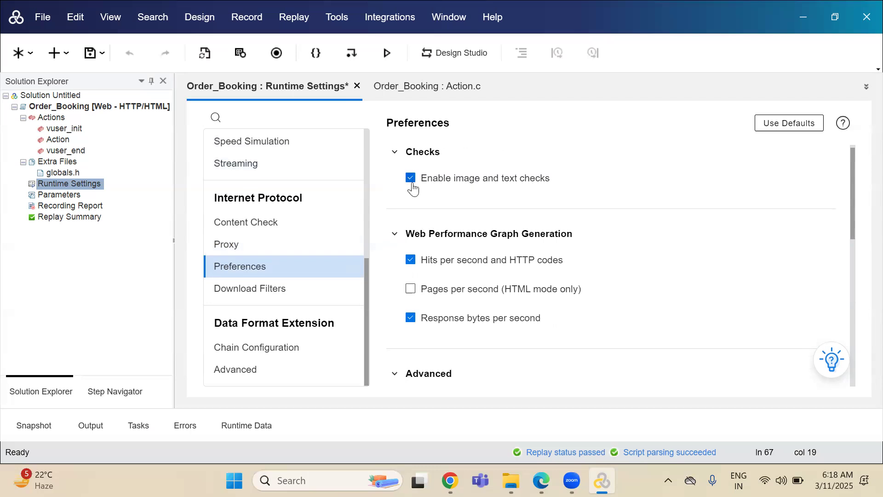
# Highlight the web_reg_find text check after the 03_Login transaction start in the Action script, and return to the runtime settings
pyautogui.doubleClick(52, 140)
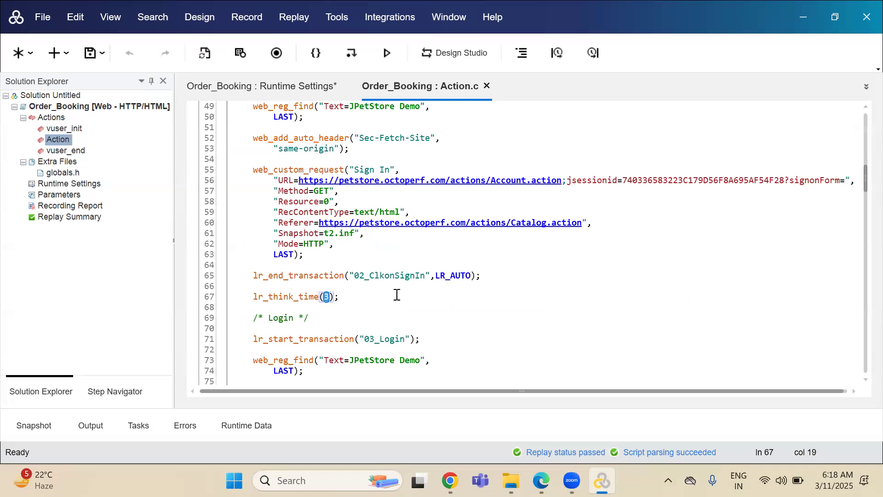
pyautogui.moveTo(255, 362); pyautogui.dragTo(311, 375)
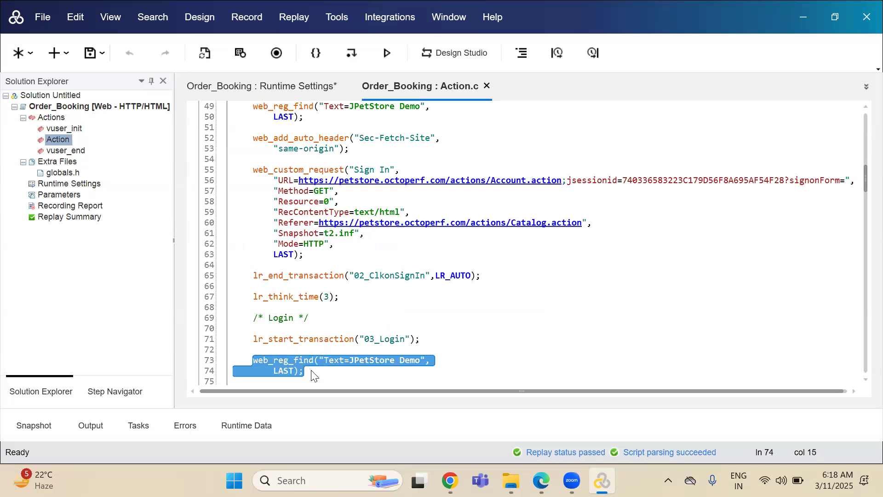
pyautogui.click(294, 86)
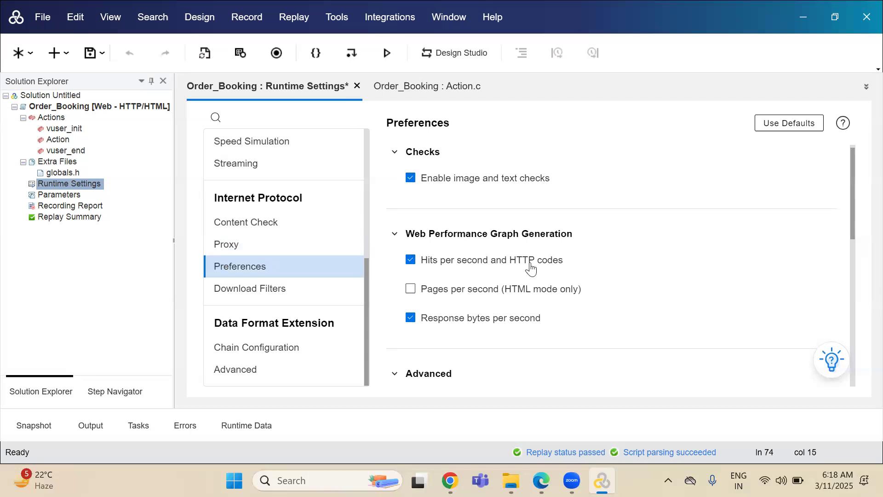
# Read the Web Performance Graph Generation options and the Advanced preferences, including WinInet replay instead of Sockets
pyautogui.scroll(-1, 542, 276)
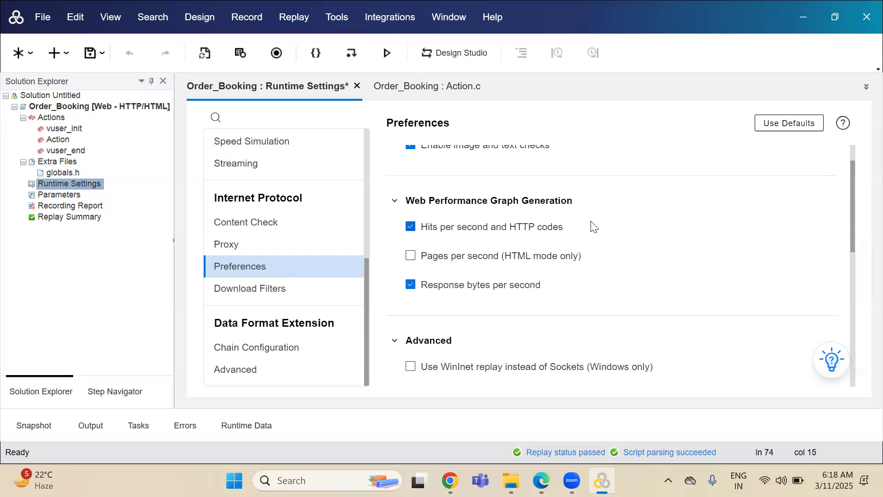
pyautogui.scroll(-1, 542, 278)
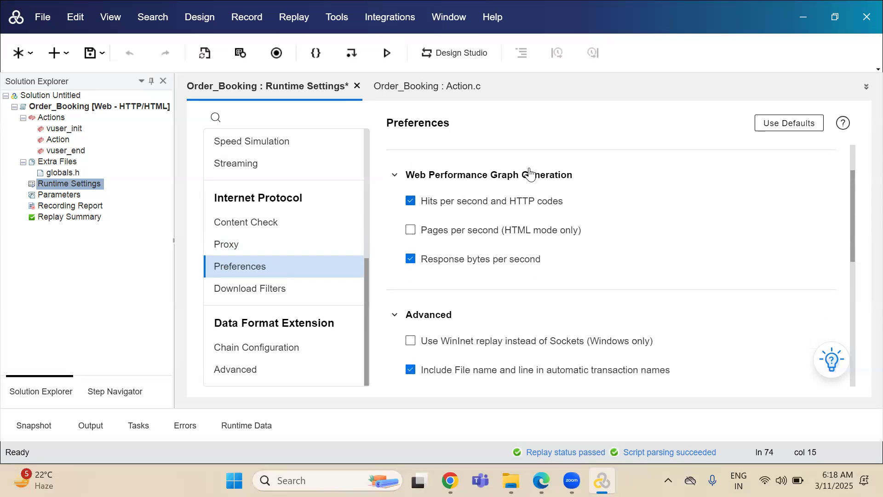
pyautogui.scroll(-4, 597, 274)
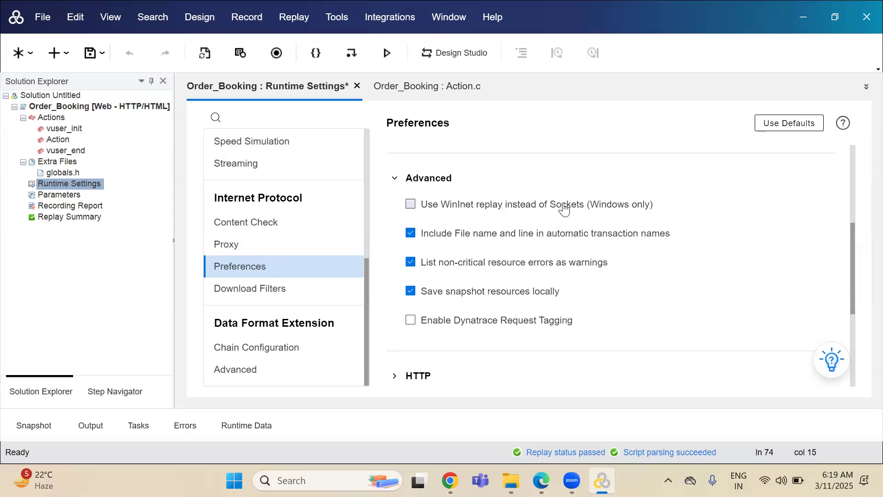
# View the available port mapping capture levels in the Recording Options, and close the dialog without changing anything
pyautogui.click(256, 20)
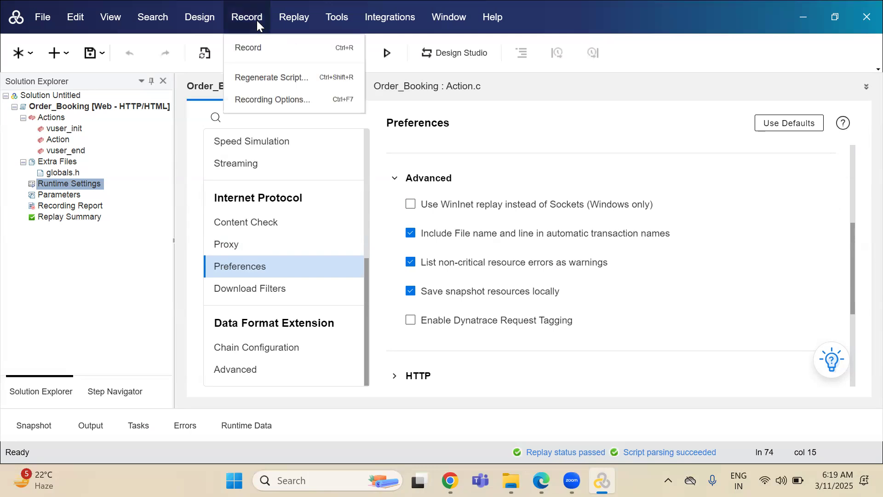
pyautogui.click(281, 99)
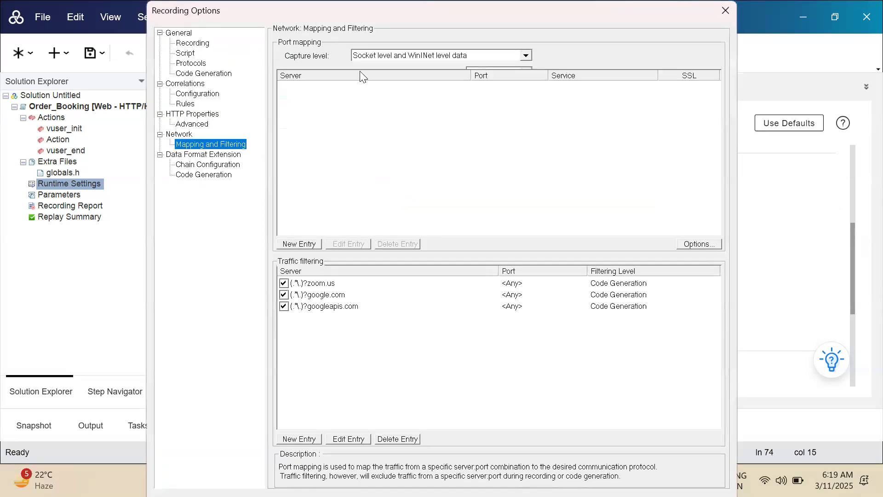
pyautogui.click(526, 56)
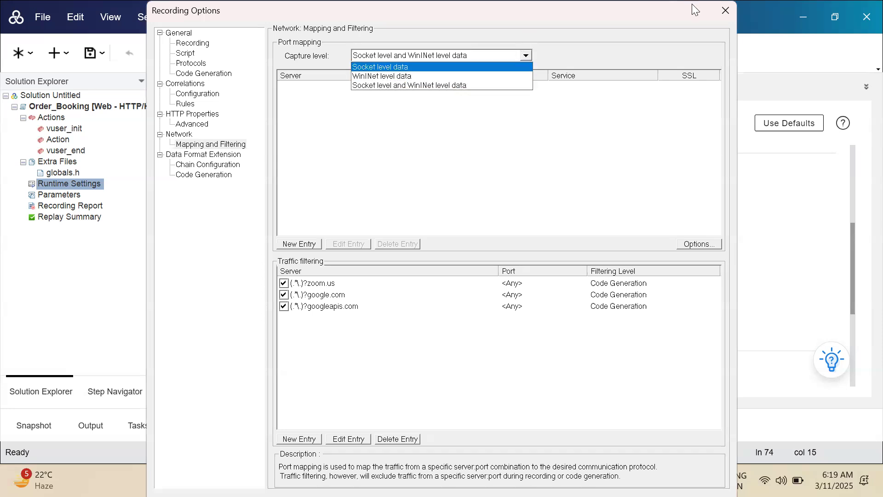
pyautogui.click(726, 11)
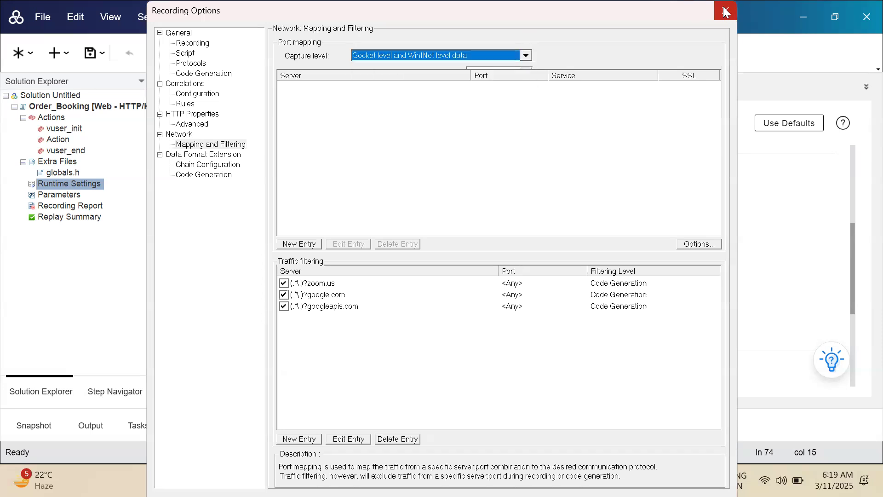
pyautogui.click(726, 11)
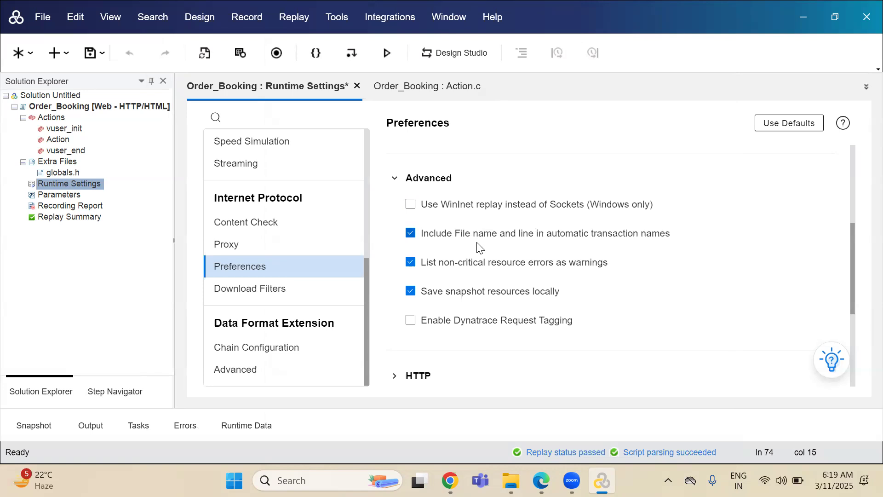
# Expand the HTTP preferences and set the HTTP request connect timeout to 240 seconds
pyautogui.scroll(-1, 480, 247)
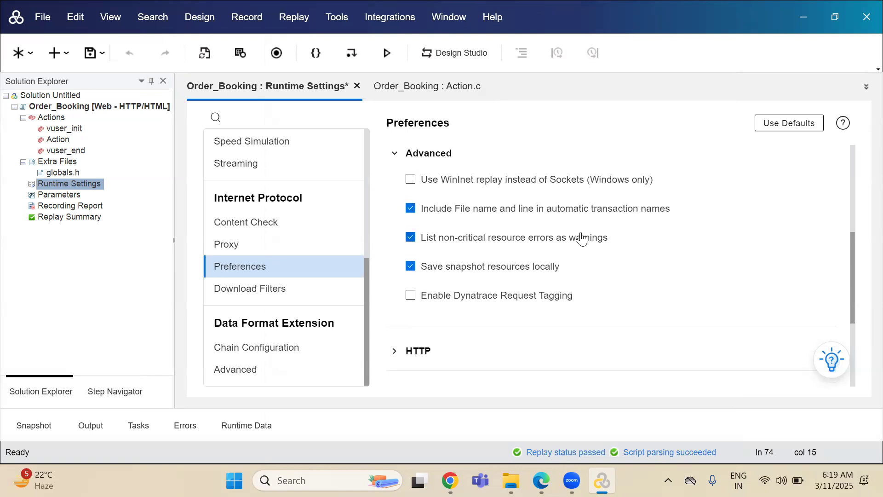
pyautogui.scroll(-4, 446, 276)
pyautogui.scroll(-1, 429, 246)
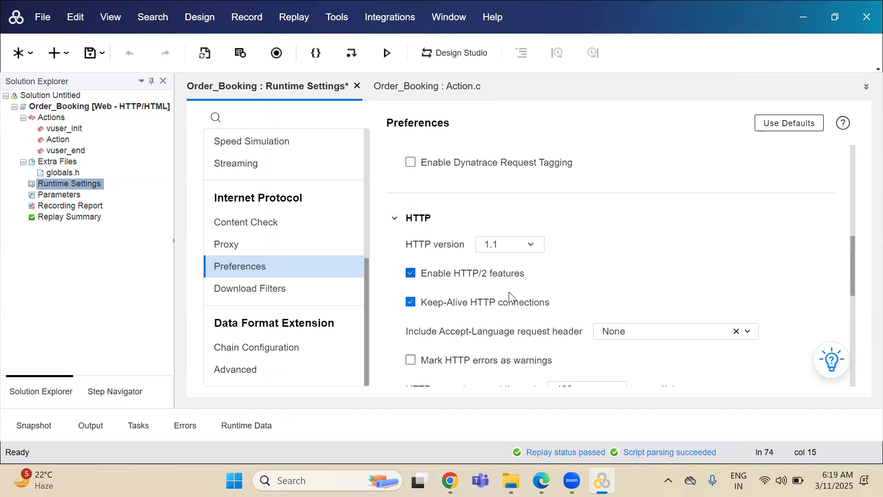
pyautogui.scroll(-3, 508, 291)
pyautogui.click(572, 251)
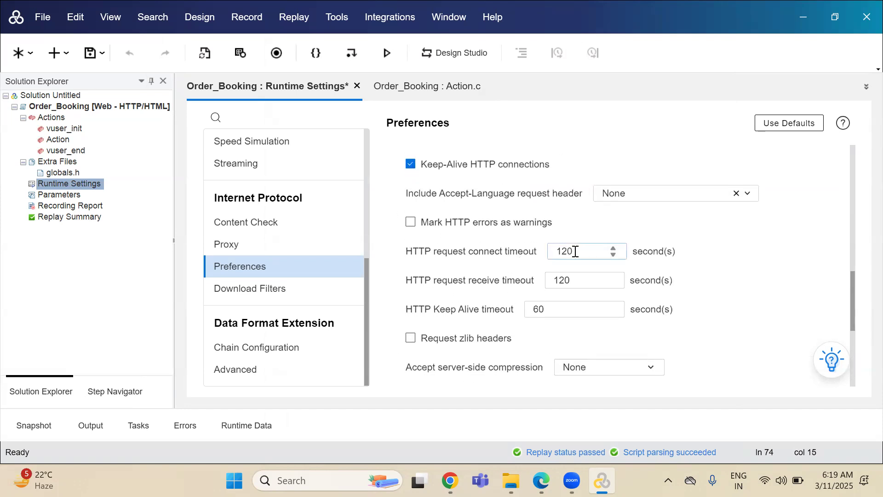
pyautogui.moveTo(577, 251); pyautogui.dragTo(557, 253)
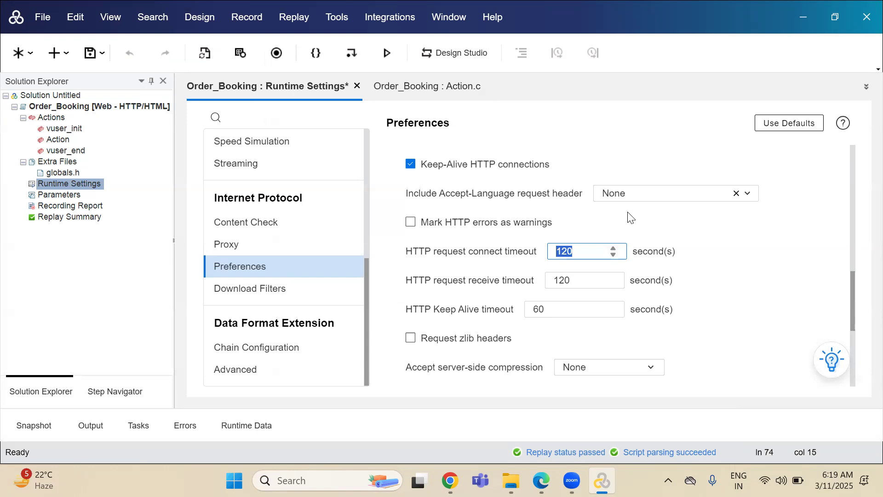
pyautogui.click(573, 251)
pyautogui.hotkey('ctrl', 'a')
pyautogui.write('240')
pyautogui.click(490, 279)
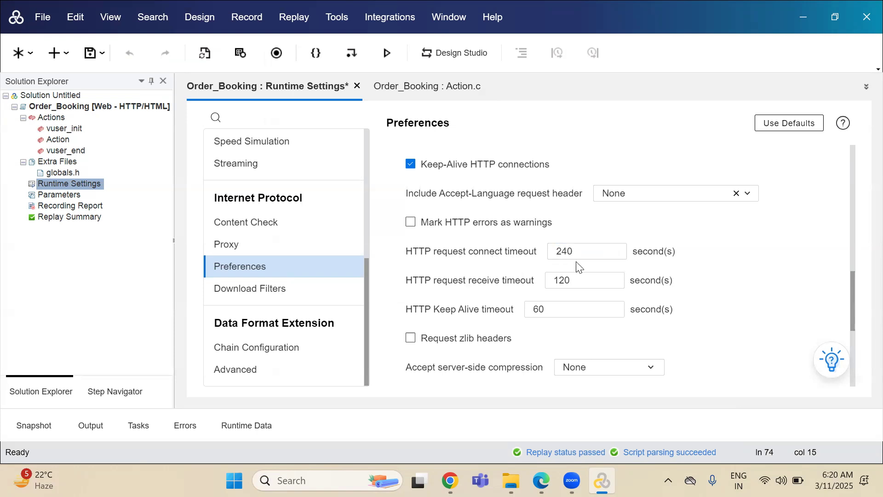
# Set the HTTP request receive timeout to 240 seconds
pyautogui.click(581, 284)
pyautogui.moveTo(581, 285); pyautogui.dragTo(504, 277)
pyautogui.write('24')
# Highlight the HTTP Keep Alive timeout value for inspection without changing it
pyautogui.click(555, 312)
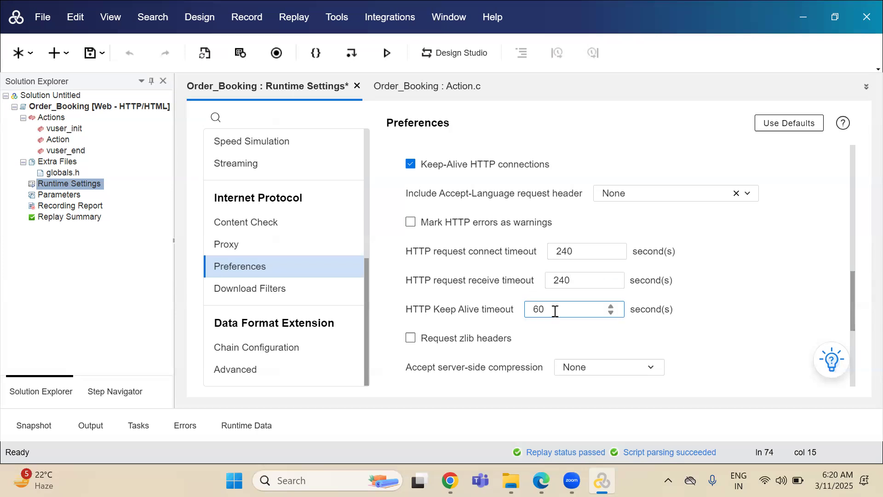
pyautogui.scroll(-1, 555, 311)
pyautogui.moveTo(565, 295); pyautogui.dragTo(524, 300)
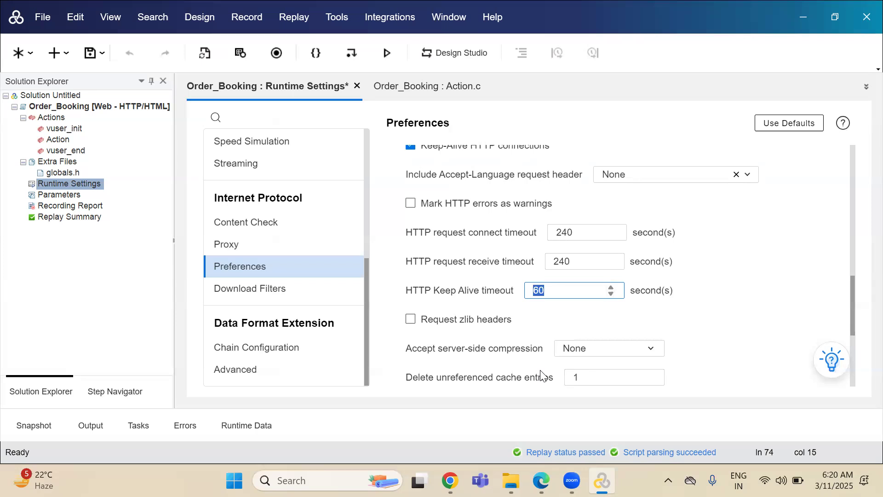
pyautogui.click(556, 290)
# Expand the General preferences and highlight the Step download timeout value without editing it
pyautogui.scroll(-5, 568, 297)
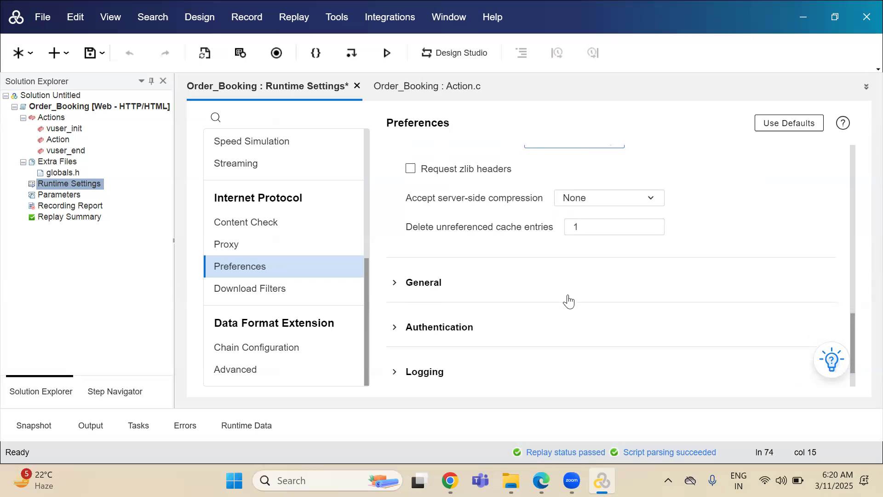
pyautogui.click(427, 288)
pyautogui.scroll(-8, 428, 288)
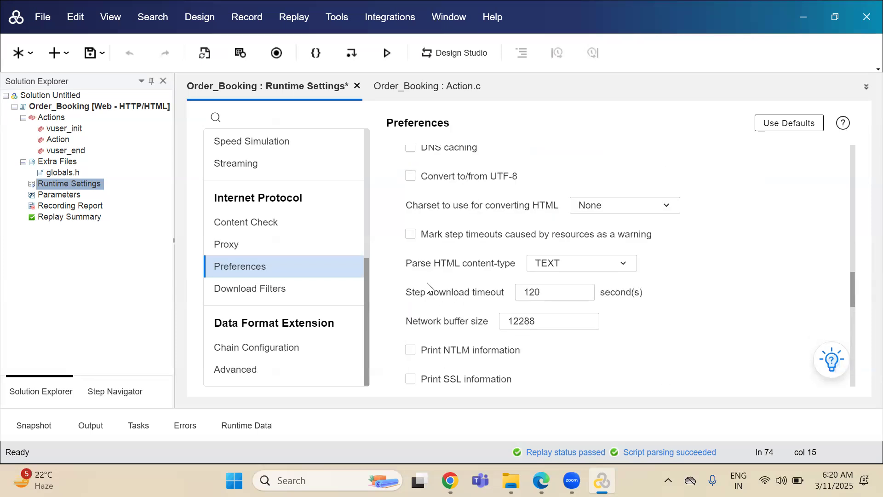
pyautogui.moveTo(556, 226); pyautogui.dragTo(522, 230)
pyautogui.click(549, 227)
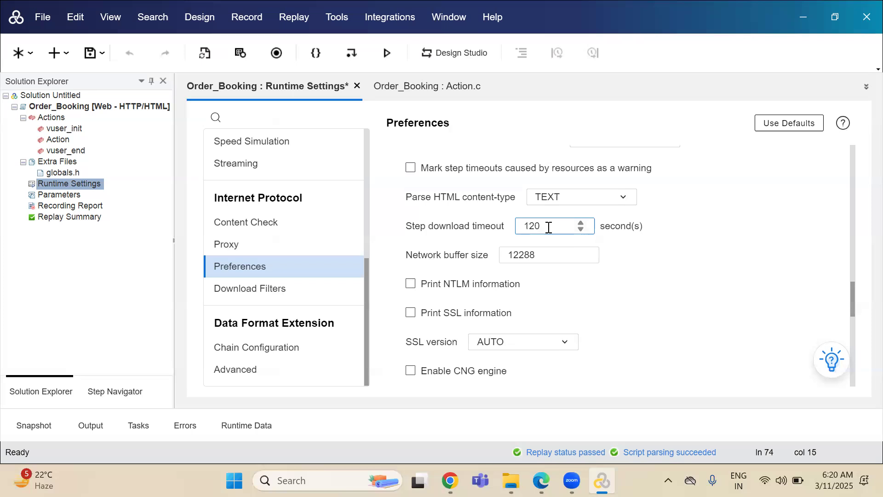
pyautogui.moveTo(548, 228); pyautogui.dragTo(500, 242)
pyautogui.click(91, 425)
# Highlight the Network buffer size value in the General preferences without editing it
pyautogui.click(546, 254)
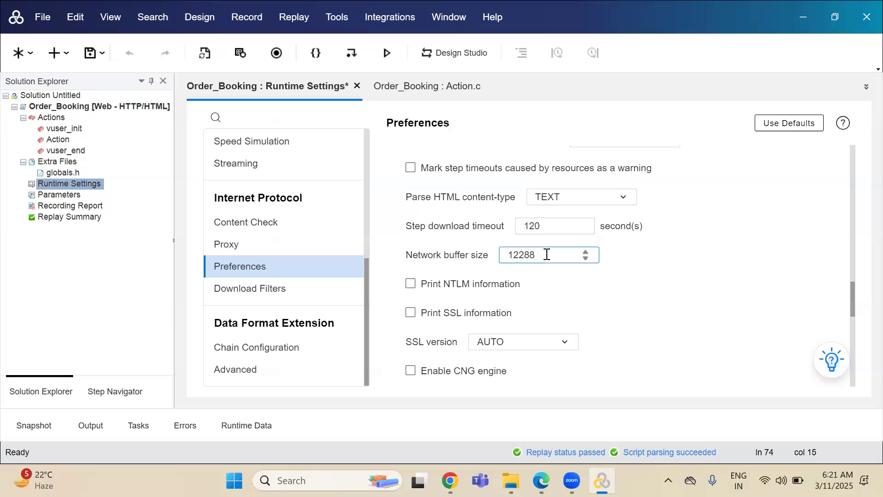
pyautogui.hotkey('shift', 'Left')
pyautogui.hotkey('shift', 'Left')
pyautogui.hotkey('shift', 'Left')
pyautogui.hotkey('shift', 'Left')
pyautogui.hotkey('shift', 'Left')
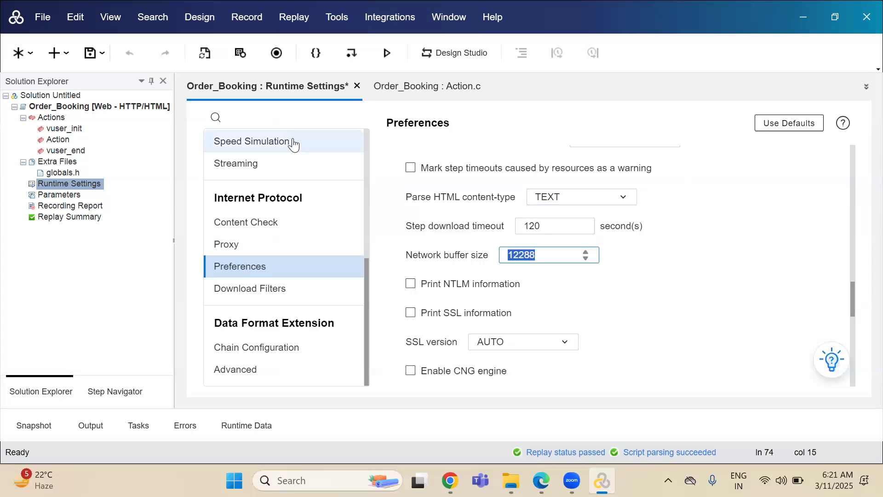
pyautogui.click(551, 257)
# Recheck the HTTP timeout values and read through the remaining General preferences, including IP version and the retry and callback intervals
pyautogui.scroll(-1, 566, 275)
pyautogui.scroll(-1, 565, 274)
pyautogui.scroll(3, 566, 271)
pyautogui.scroll(6, 564, 270)
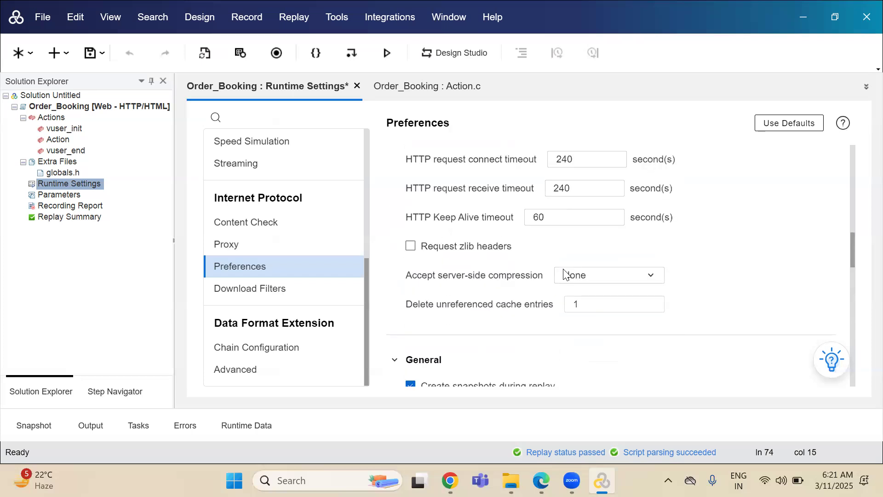
pyautogui.scroll(2, 552, 278)
pyautogui.scroll(-6, 513, 287)
pyautogui.scroll(-5, 508, 294)
pyautogui.scroll(-7, 508, 294)
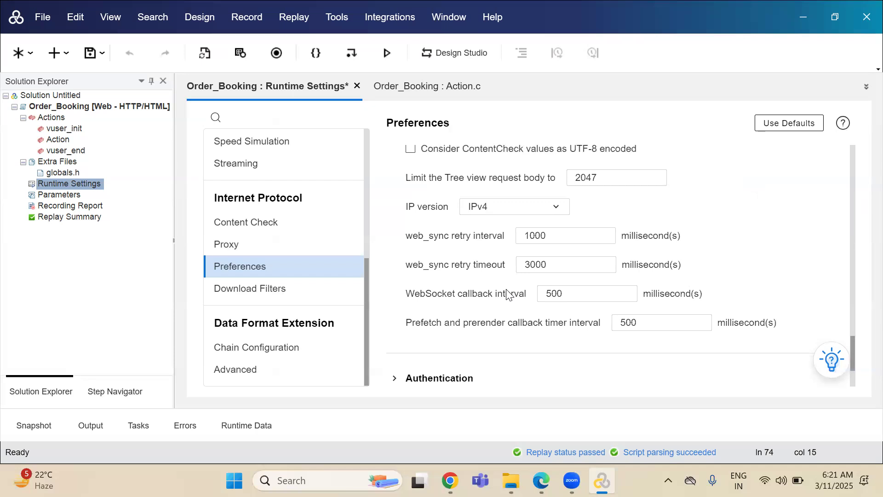
# Expand and read the Authentication preferences, and open the Download Filters settings
pyautogui.scroll(-2, 506, 295)
pyautogui.click(394, 277)
pyautogui.scroll(-3, 396, 283)
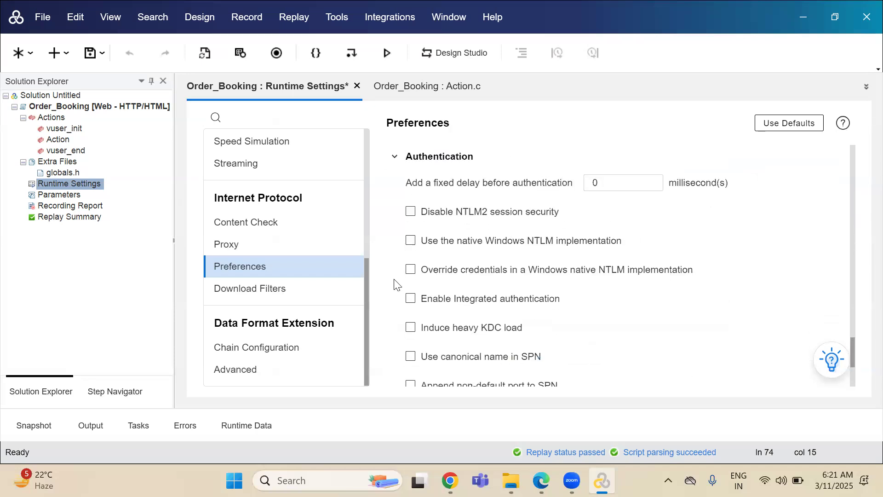
pyautogui.scroll(-3, 576, 241)
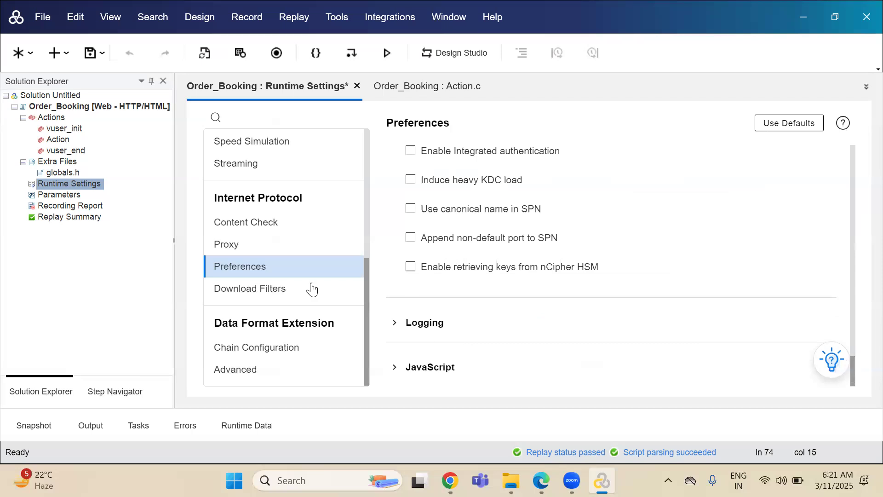
pyautogui.click(261, 288)
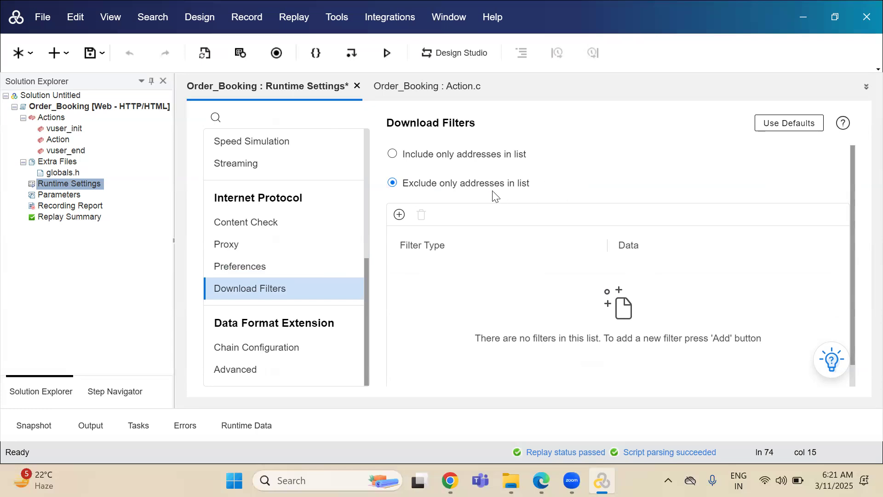
# Add a blank URL filter to the download filters and highlight the Sign In request's URL line in the Action script for reference
pyautogui.click(399, 215)
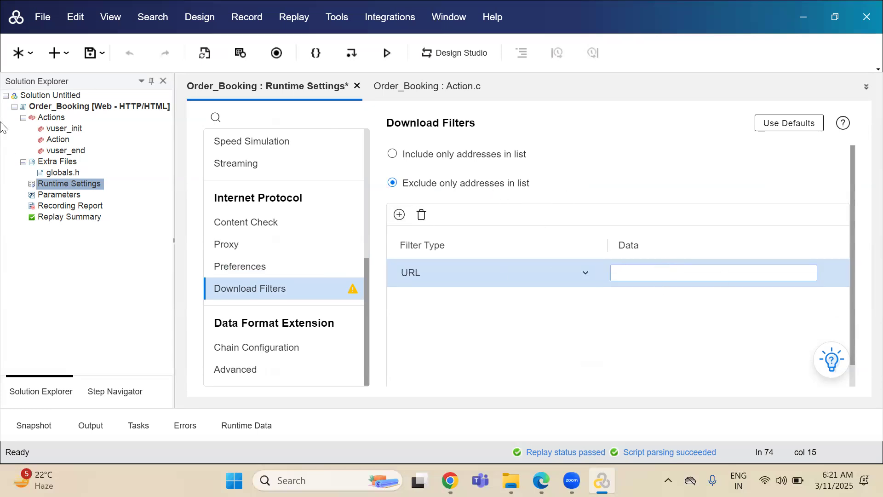
pyautogui.doubleClick(56, 139)
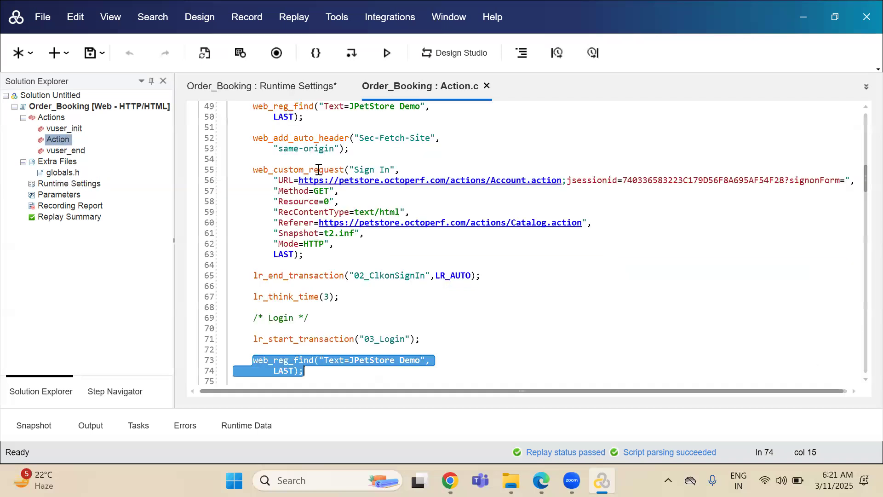
pyautogui.moveTo(299, 180); pyautogui.dragTo(443, 177)
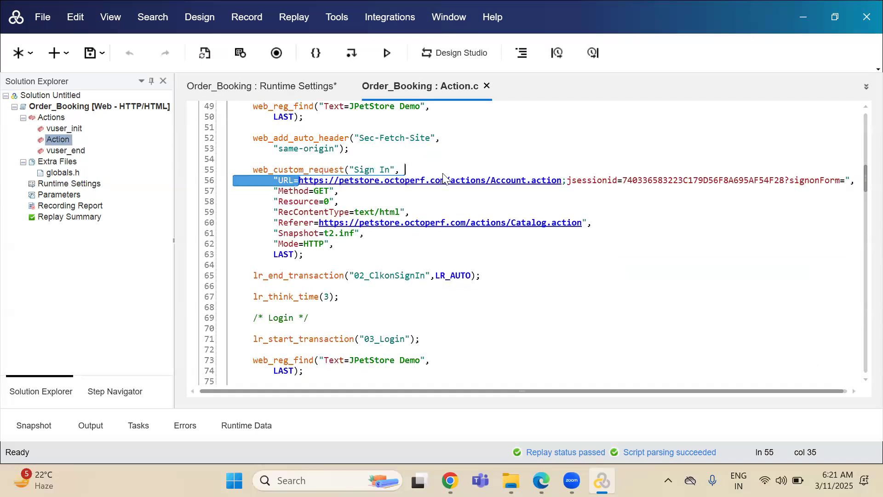
# Return to the runtime settings and switch the download filters to include only addresses in the list
pyautogui.click(298, 91)
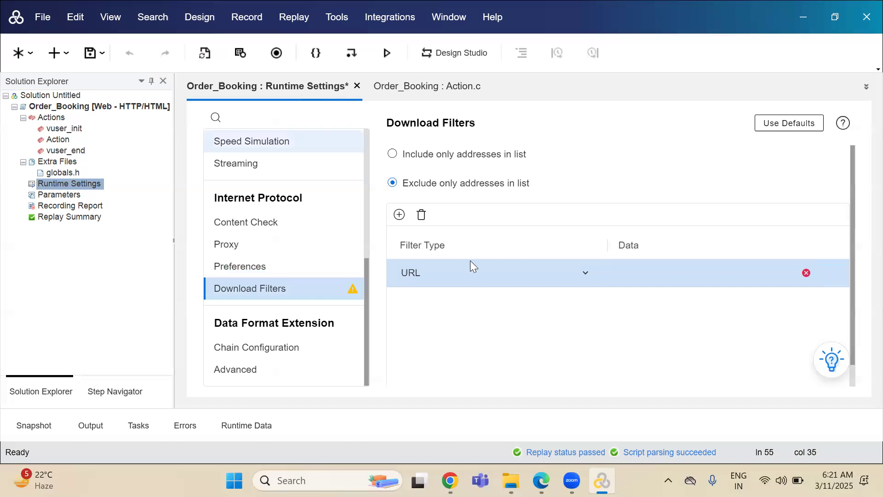
pyautogui.click(392, 154)
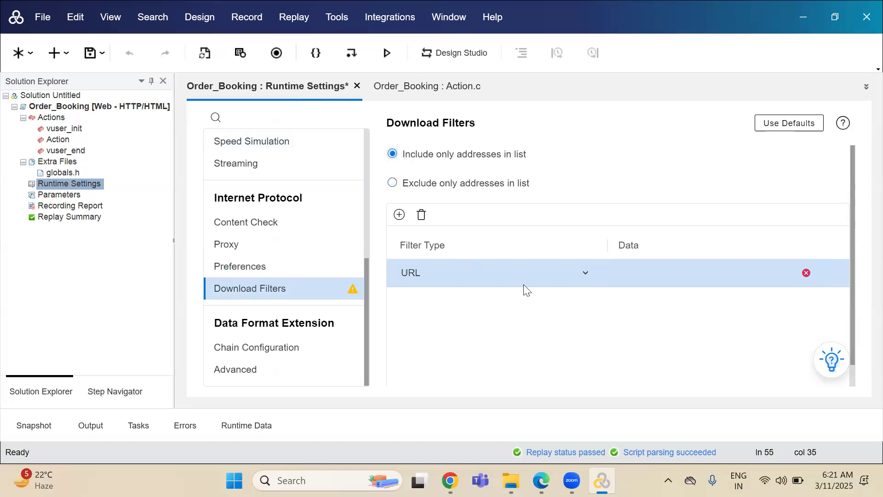
pyautogui.scroll(-1, 557, 202)
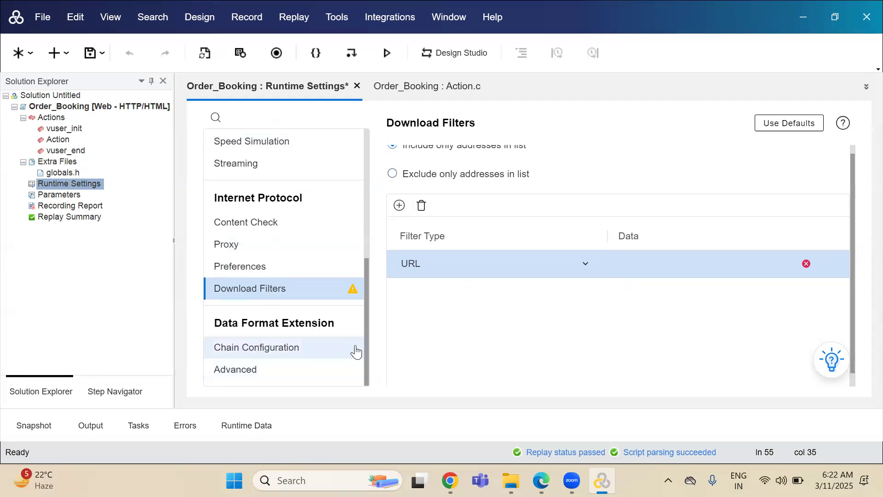
# Revisit the Run Logic, Pacing, Log, Think Time, Miscellaneous and Proxy runtime settings without editing them
pyautogui.scroll(10, 356, 352)
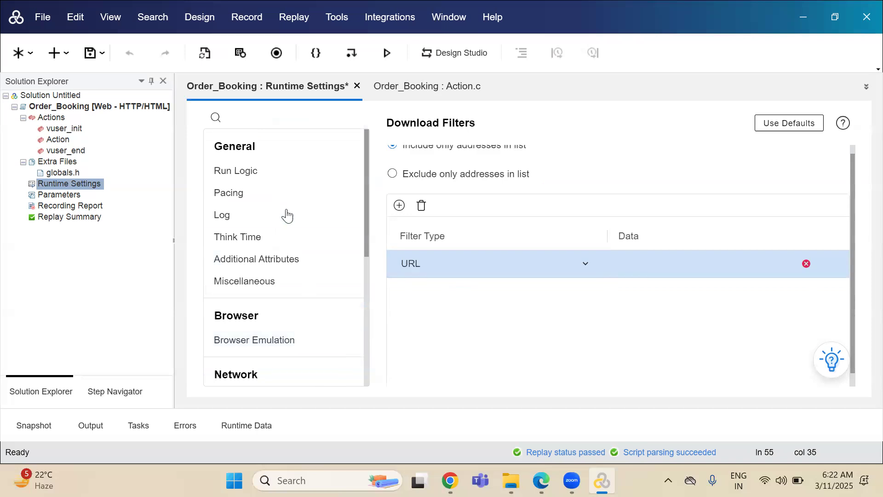
pyautogui.click(274, 180)
pyautogui.click(244, 199)
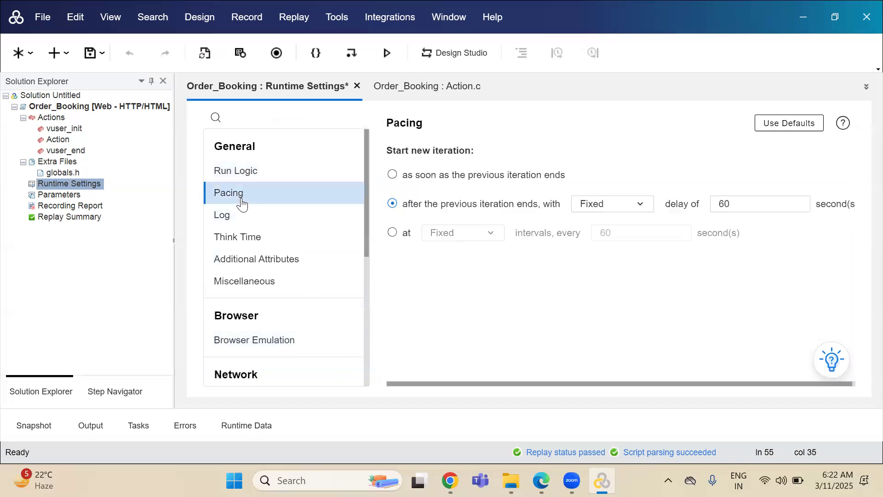
pyautogui.click(235, 221)
pyautogui.click(244, 240)
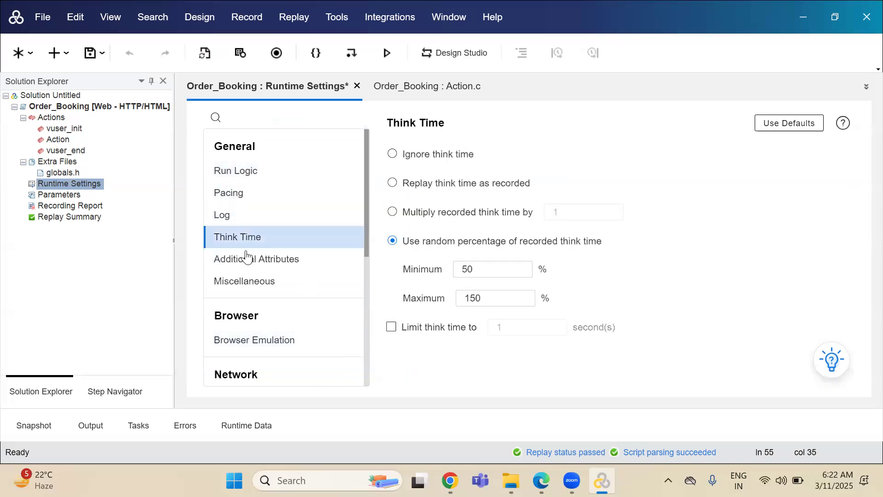
pyautogui.click(247, 284)
pyautogui.scroll(-7, 244, 258)
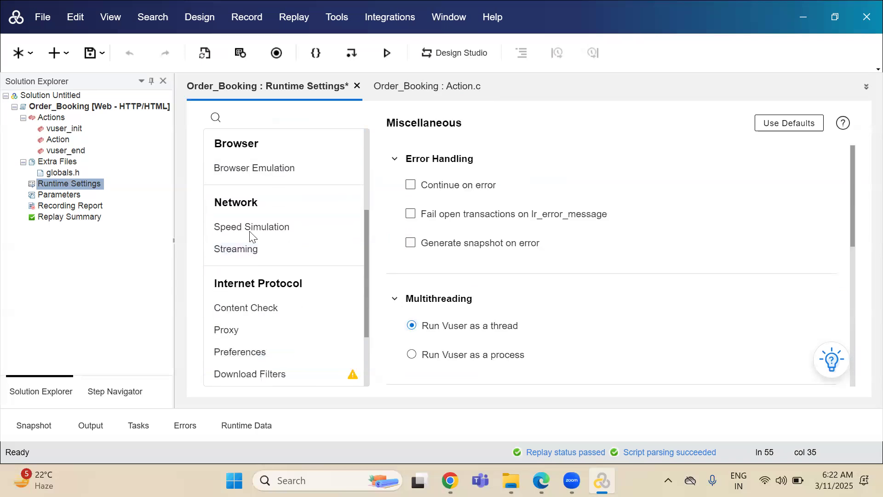
pyautogui.click(281, 245)
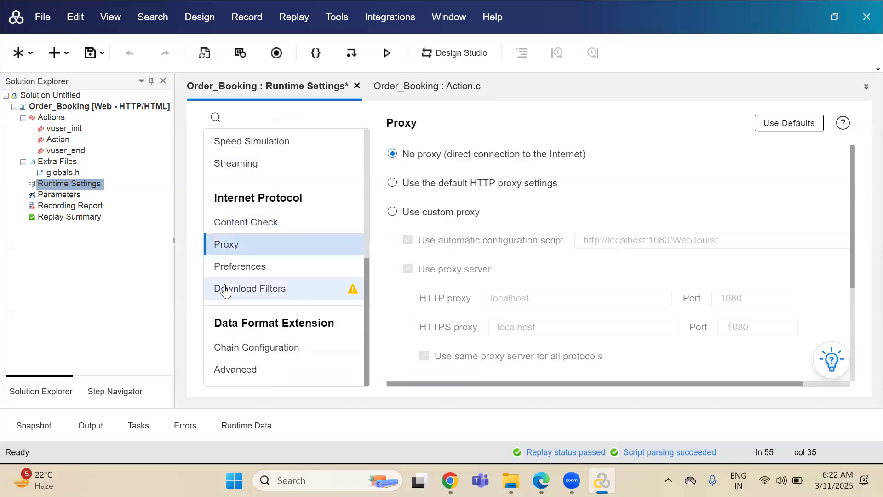
# Review the Preferences runtime settings from Checks through HTTP to General, and look over the list of settings categories once more
pyautogui.click(262, 270)
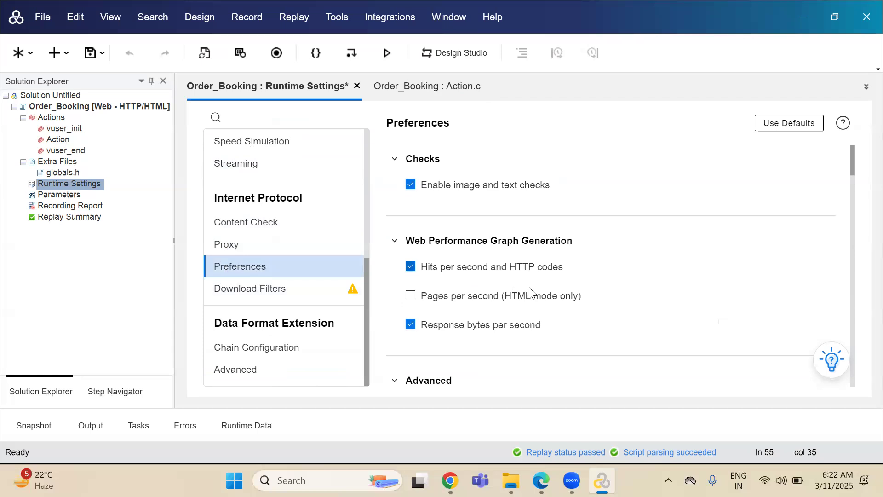
pyautogui.scroll(-8, 529, 290)
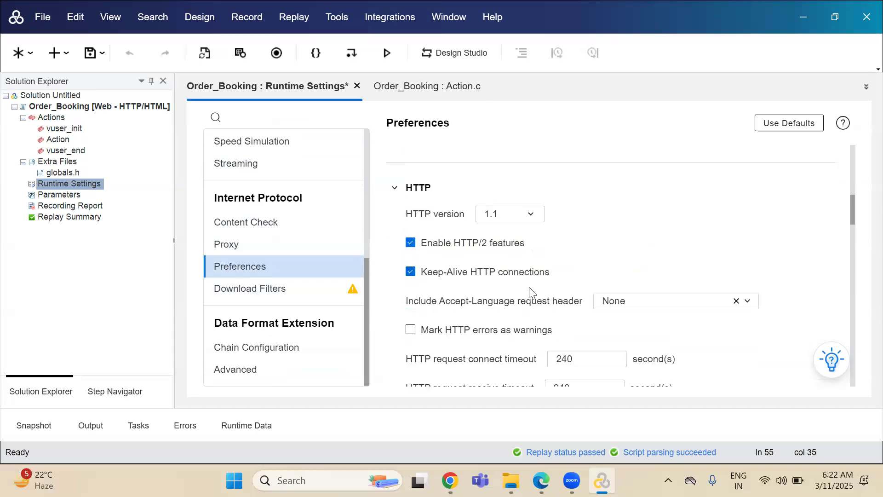
pyautogui.scroll(3, 529, 290)
pyautogui.scroll(-3, 624, 295)
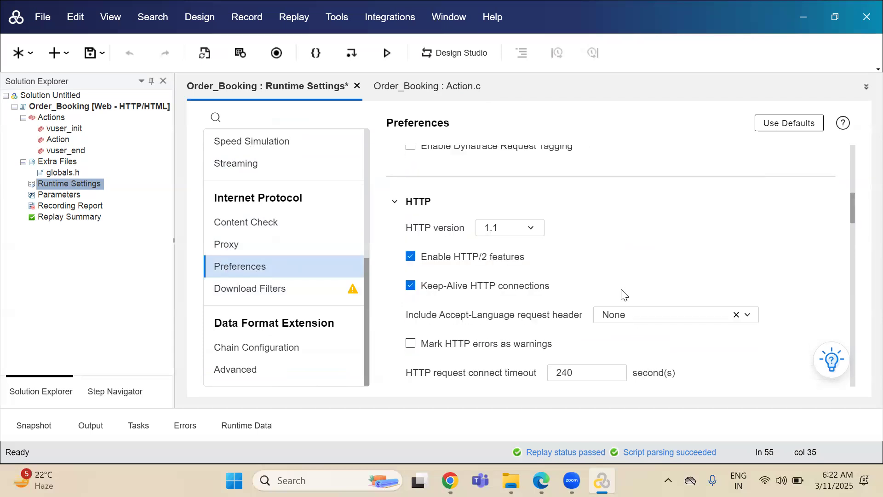
pyautogui.scroll(-3, 623, 295)
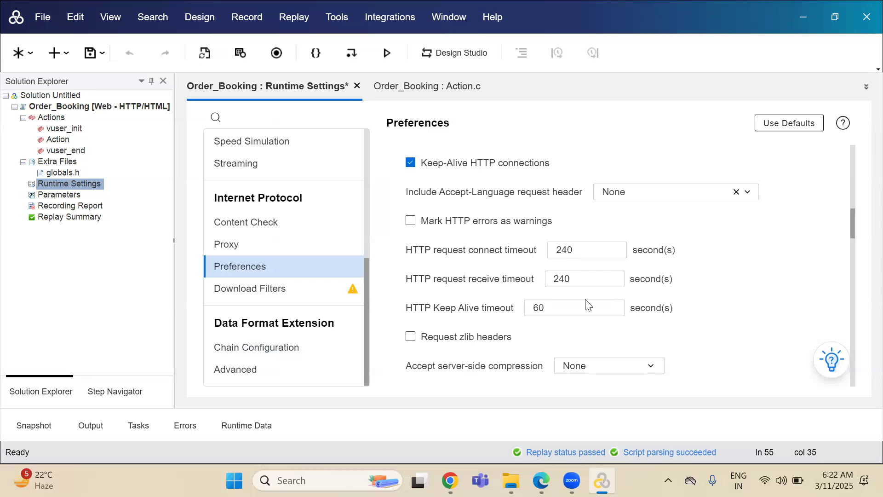
pyautogui.scroll(-3, 587, 304)
pyautogui.scroll(-1, 588, 305)
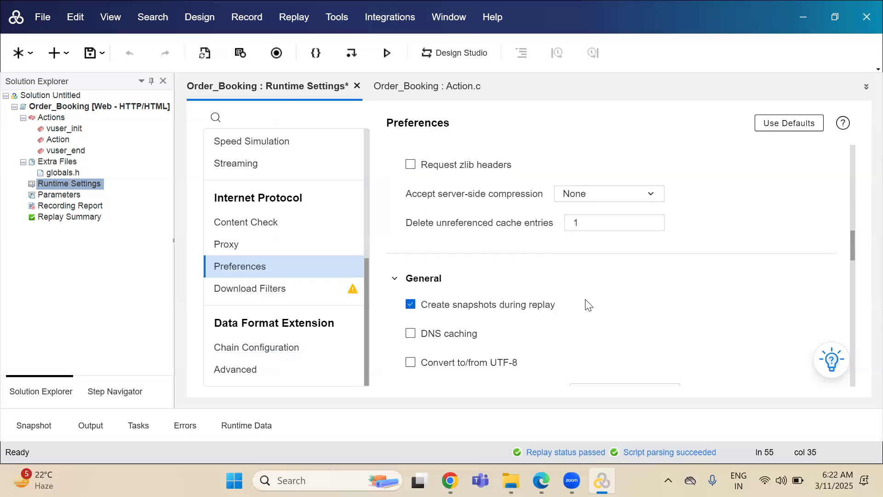
pyautogui.scroll(10, 586, 304)
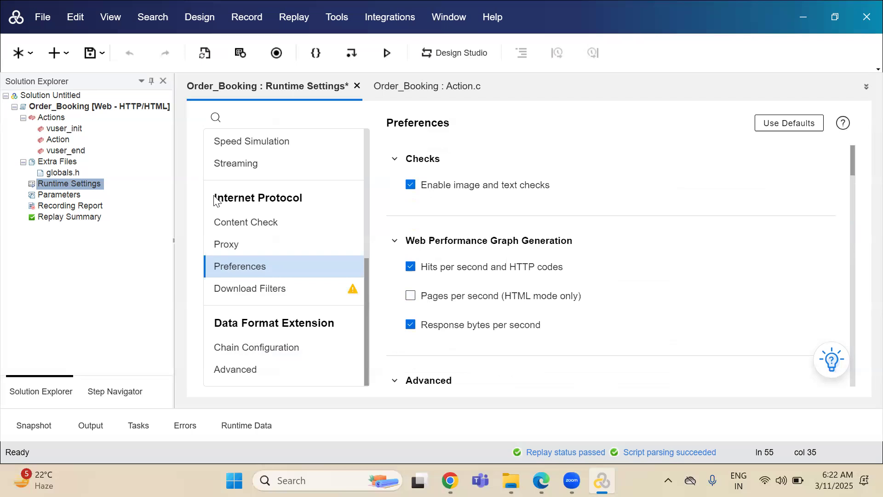
pyautogui.scroll(4, 275, 240)
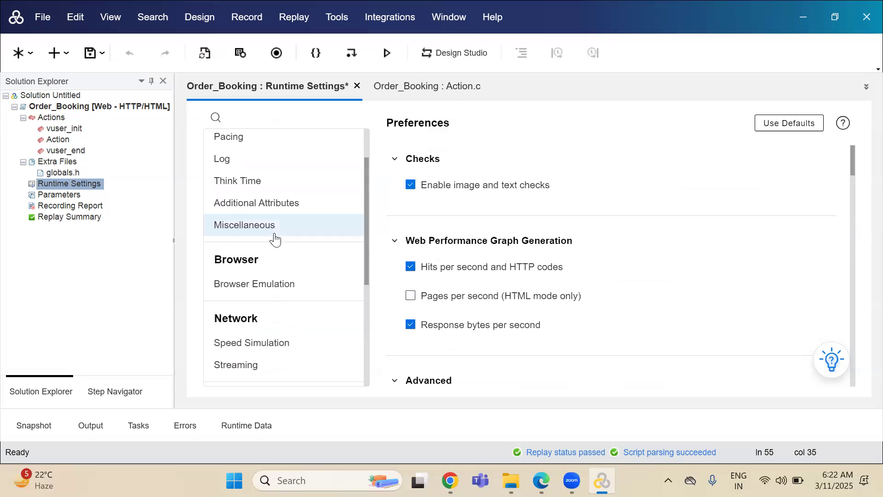
pyautogui.scroll(2, 308, 188)
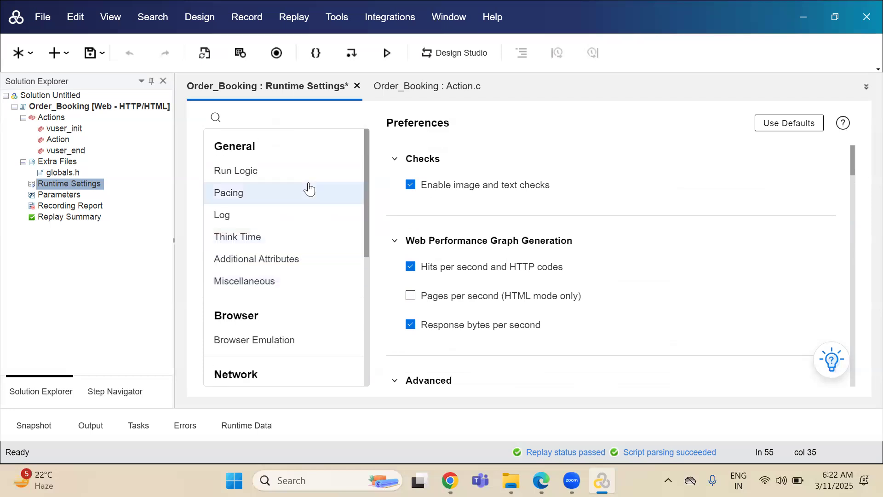
pyautogui.scroll(-5, 309, 189)
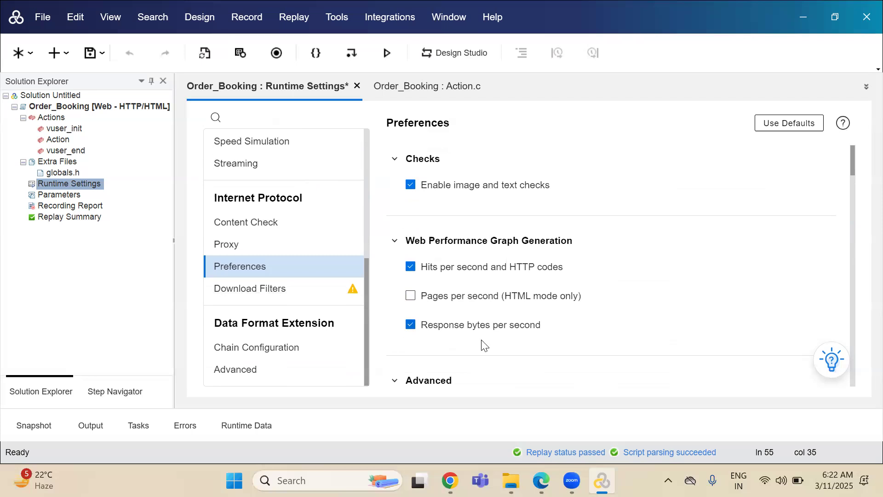
# View the network mapping and filtering page of the Recording Options, close it unchanged, and reopen the Action script
pyautogui.click(254, 20)
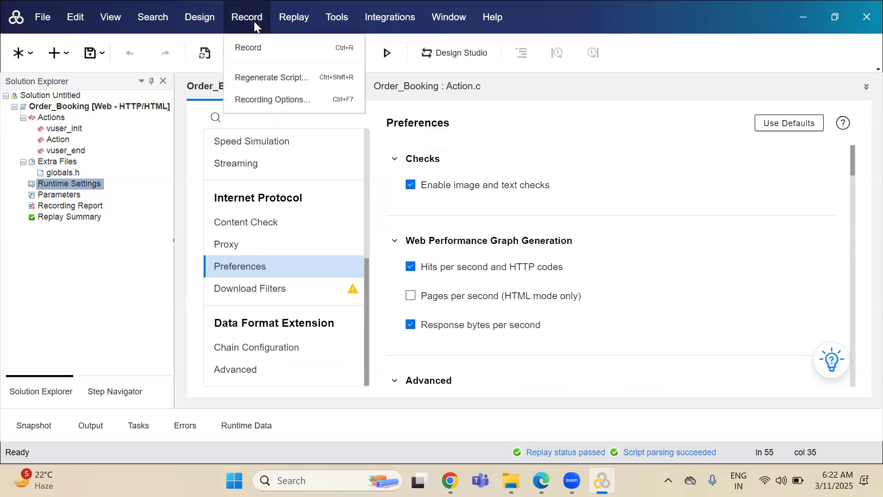
pyautogui.click(268, 99)
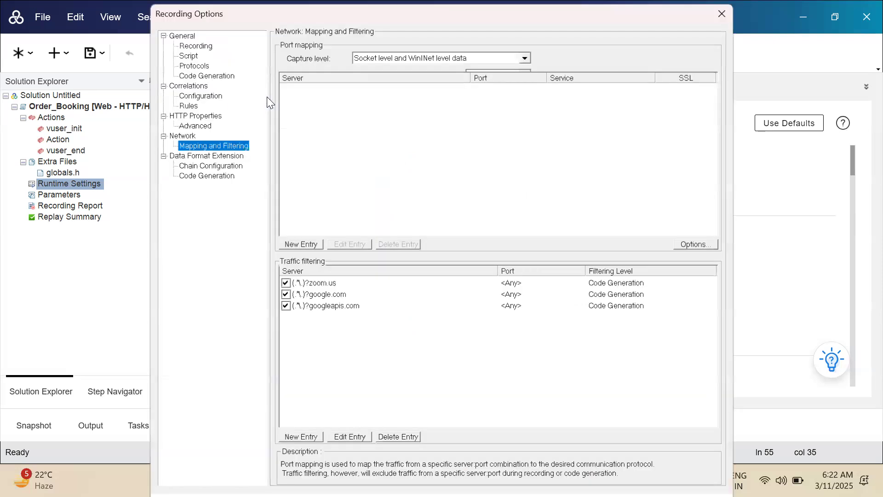
pyautogui.click(731, 7)
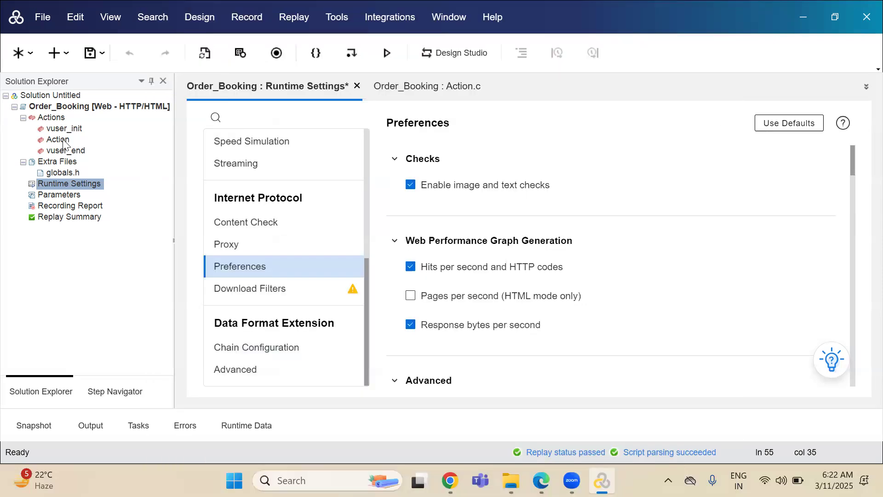
pyautogui.click(66, 139)
pyautogui.doubleClick(65, 139)
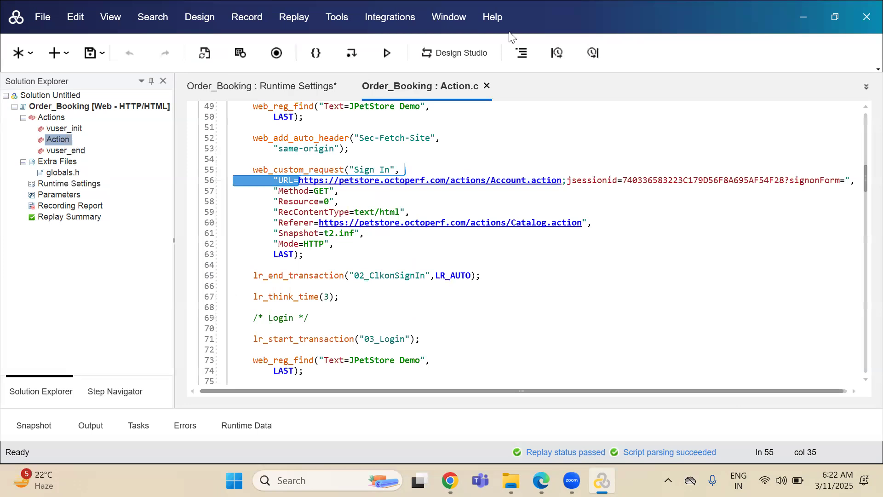